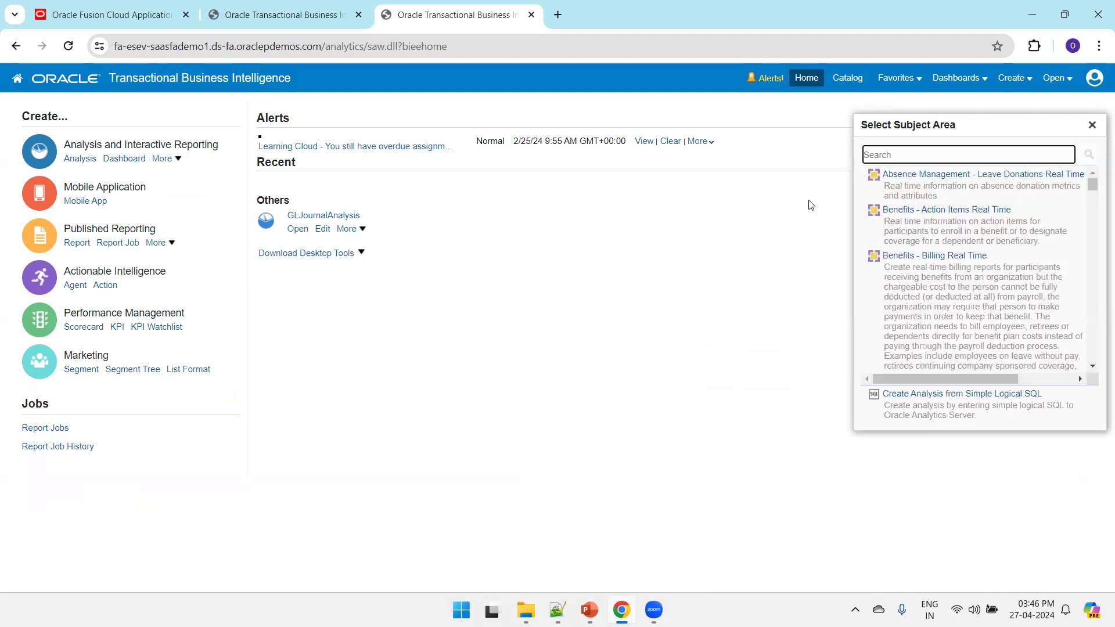
Search the subject areas for Journal and start an analysis on General Ledger - Journals Real Time
left_click(881, 154)
type("Journal")
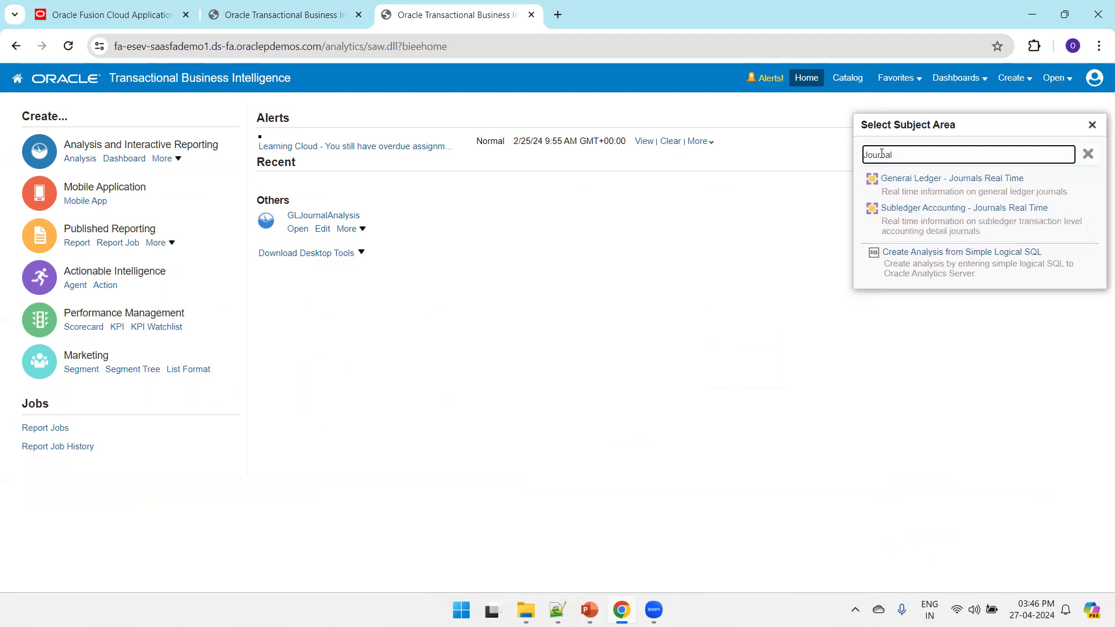
left_click(962, 180)
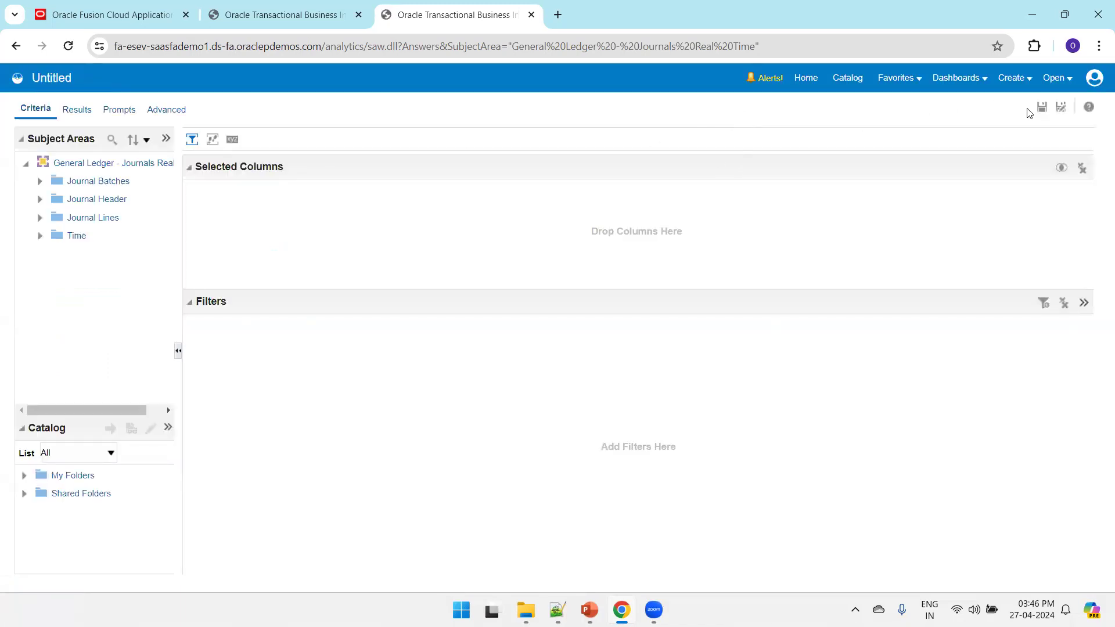
Save the untitled analysis in My Folders as GLJournalMasterDetailsEventDemo
left_click(1041, 107)
type("GLJournalMasterEventDem")
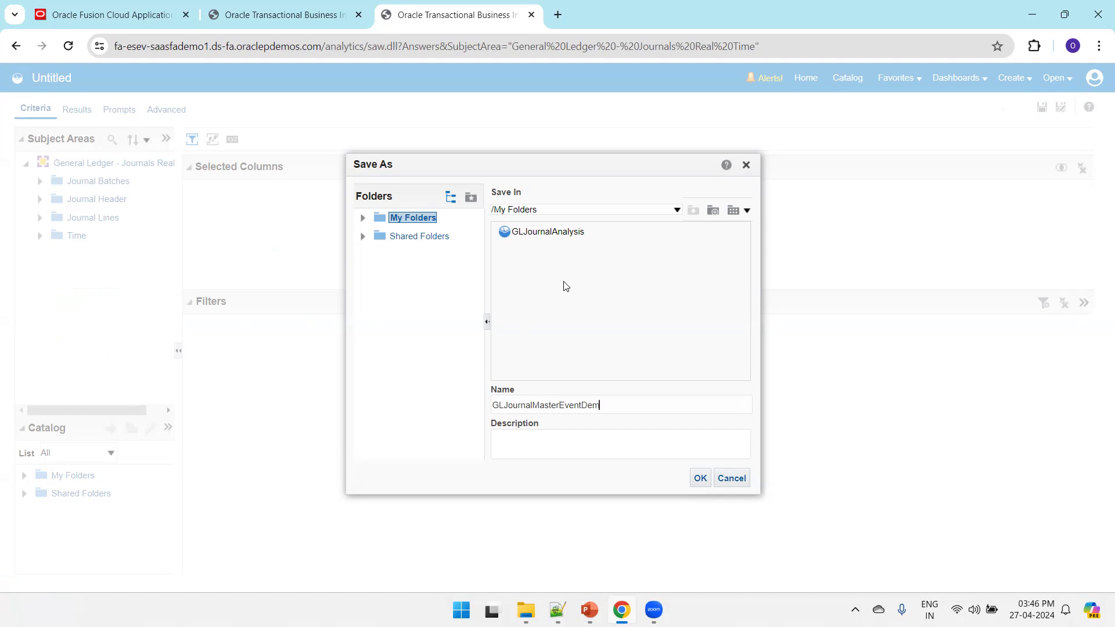
key("BackSpace")
key("BackSpace")
key("BackSpace")
key("BackSpace")
key("BackSpace")
type("DetailsEventDemo")
left_click(702, 479)
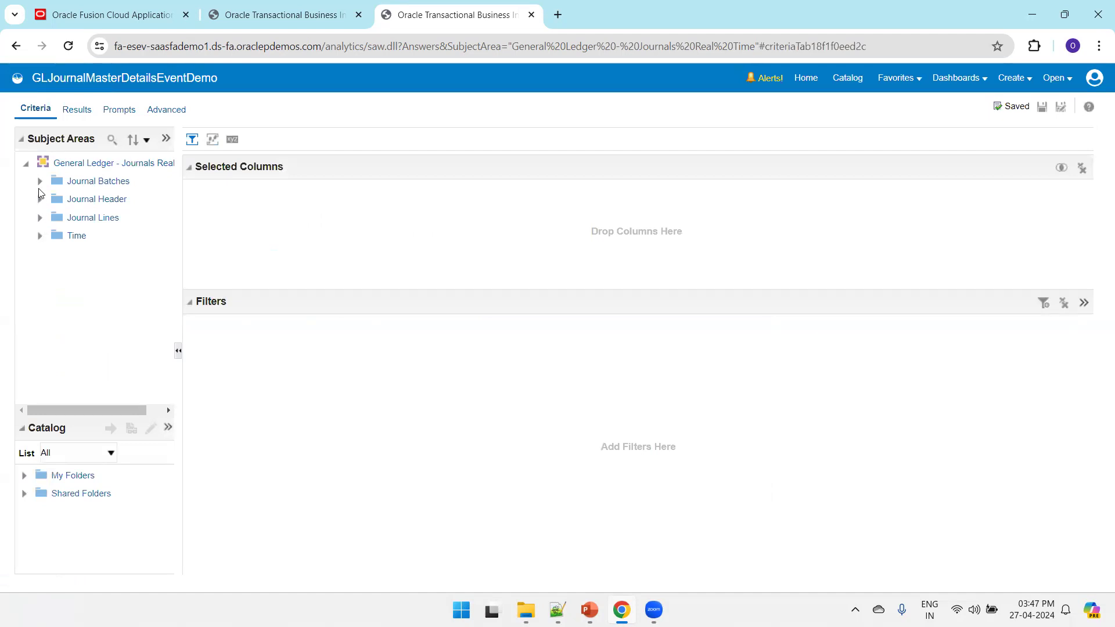
Add the Ledger Name column from the Ledger folder under Journal Header to the selected columns
left_click(40, 181)
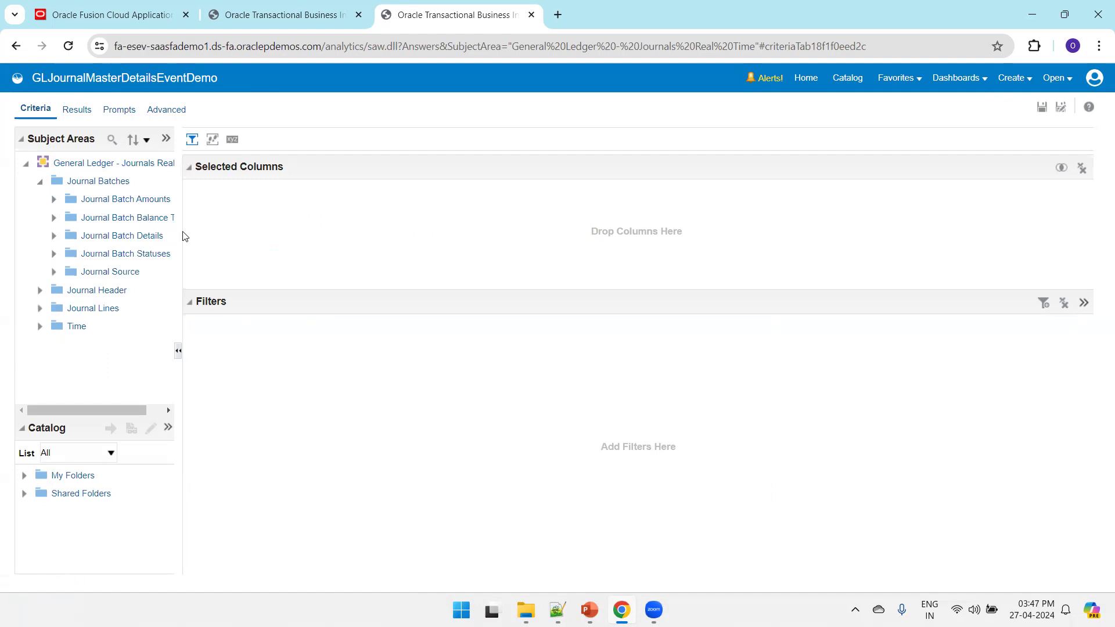
left_click(39, 290)
left_click_drag(182, 284, 227, 335)
left_click(54, 319)
left_click_drag(219, 239, 217, 336)
left_click_drag(142, 354, 388, 224)
Add Journal Total Entered Debit and Journal Total Entered Credit from Journal Line Amounts under Journal Lines to the selected columns
scroll(204, 406, "down", 2)
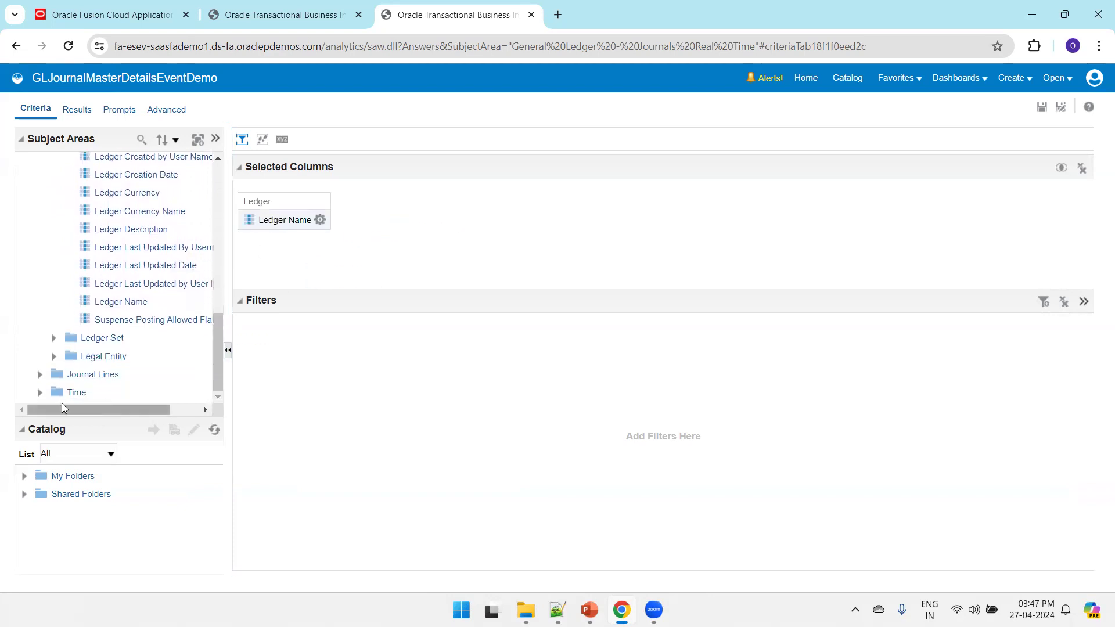
left_click(40, 375)
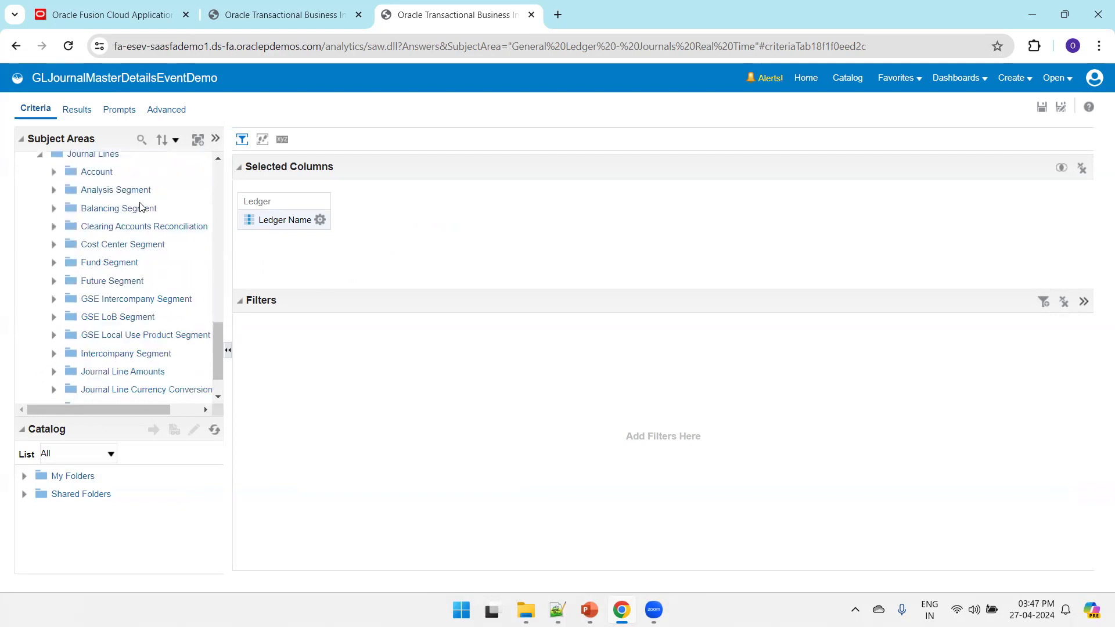
left_click_drag(216, 332, 216, 343)
left_click(53, 325)
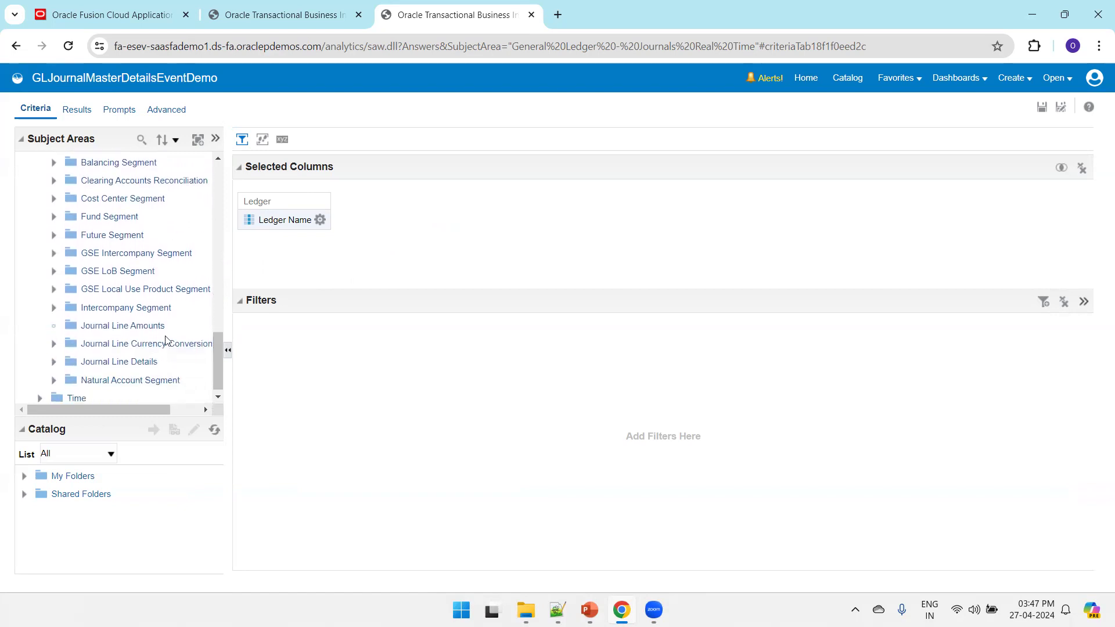
left_click_drag(220, 326, 219, 352)
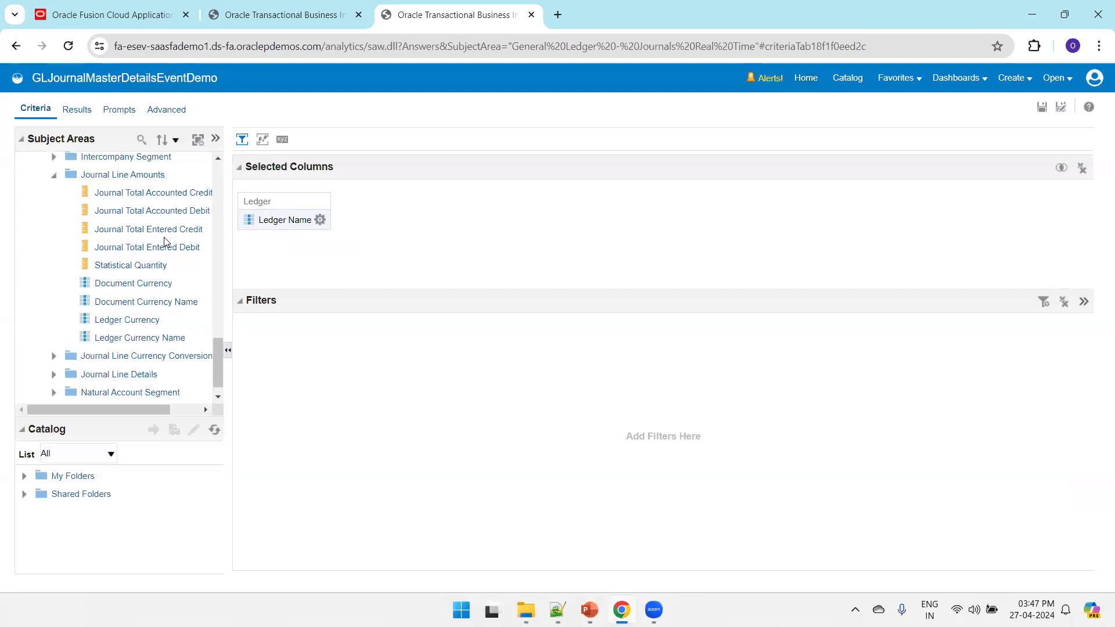
left_click_drag(162, 237, 349, 211)
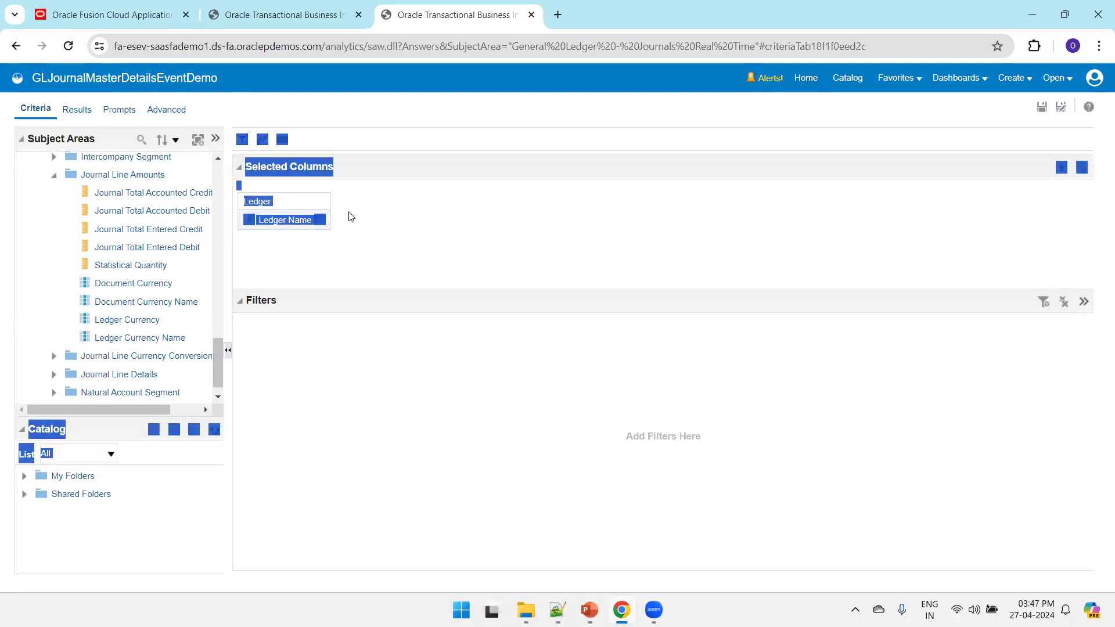
left_click(189, 231)
left_click_drag(189, 233, 400, 228)
left_click_drag(169, 248, 493, 208)
Search the subject area for Accounting Period and add the Time folder's Accounting Period Name after the journal total columns
scroll(219, 212, "up", 15)
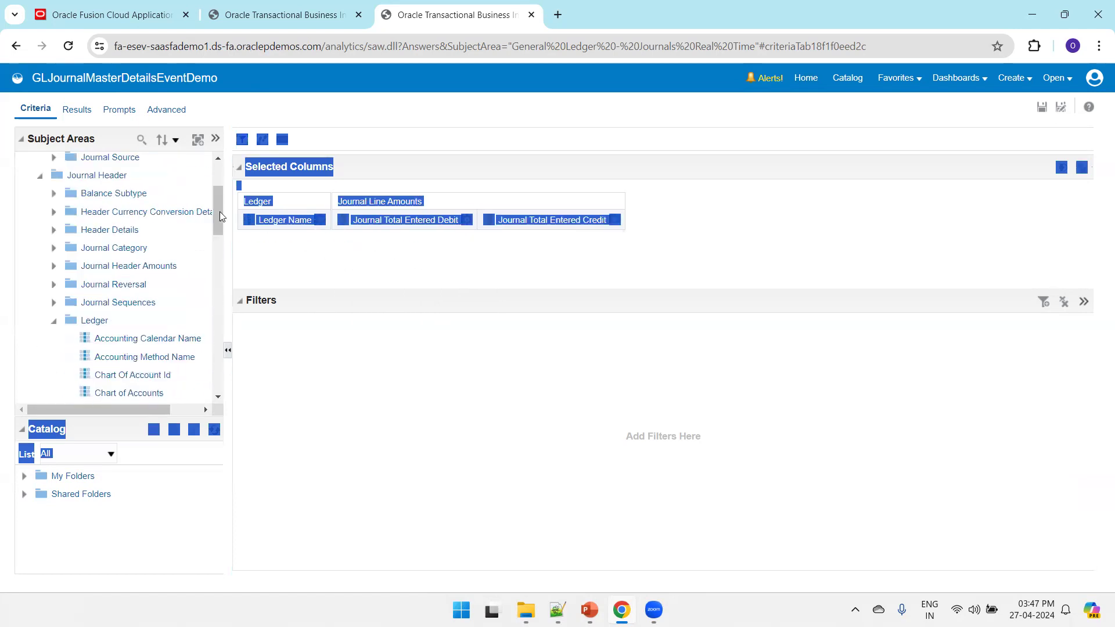
left_click(142, 139)
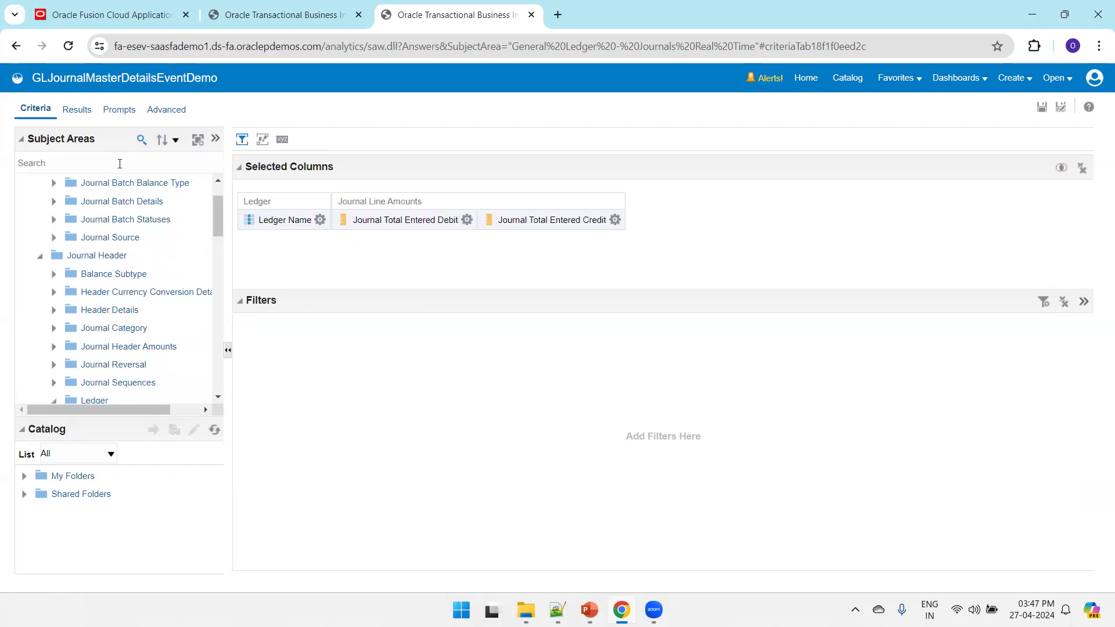
type("Accounting Period")
key("Return")
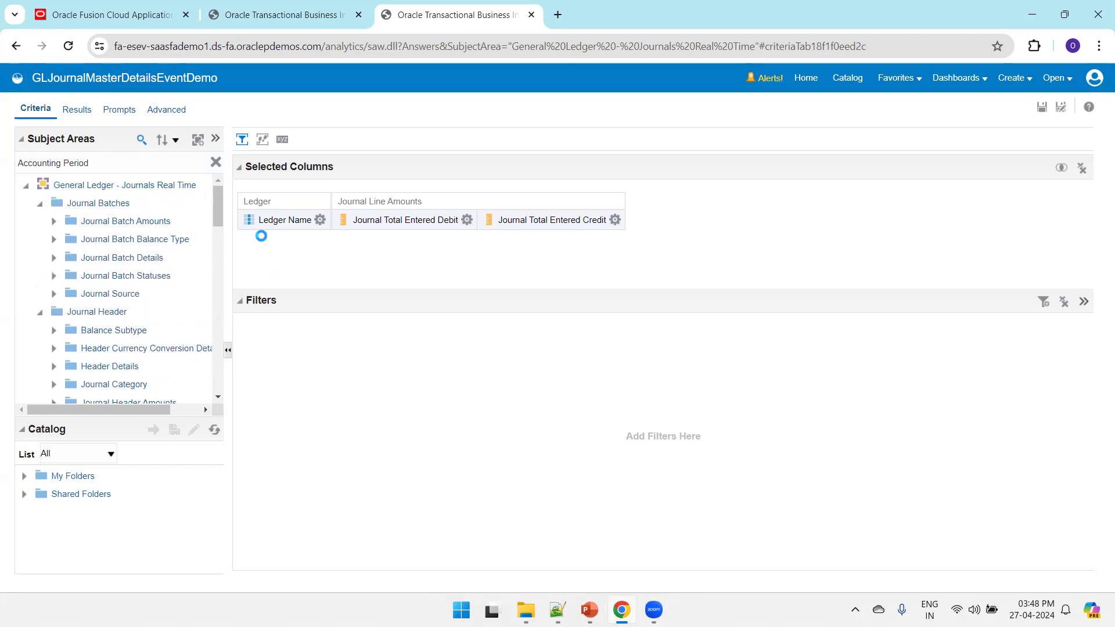
left_click_drag(347, 216, 672, 217)
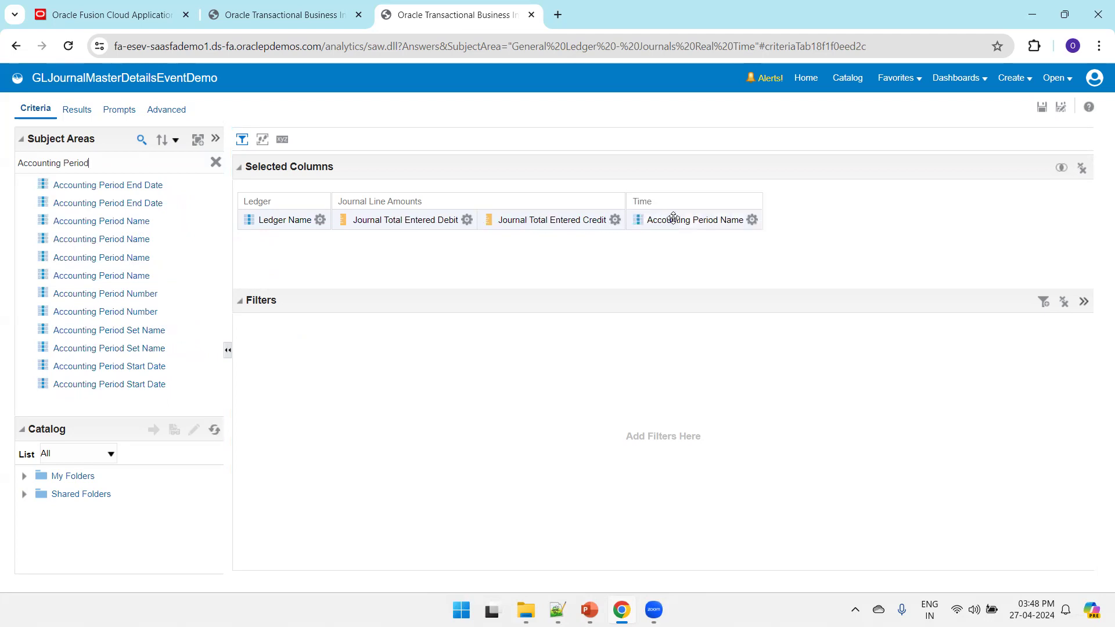
left_click(752, 220)
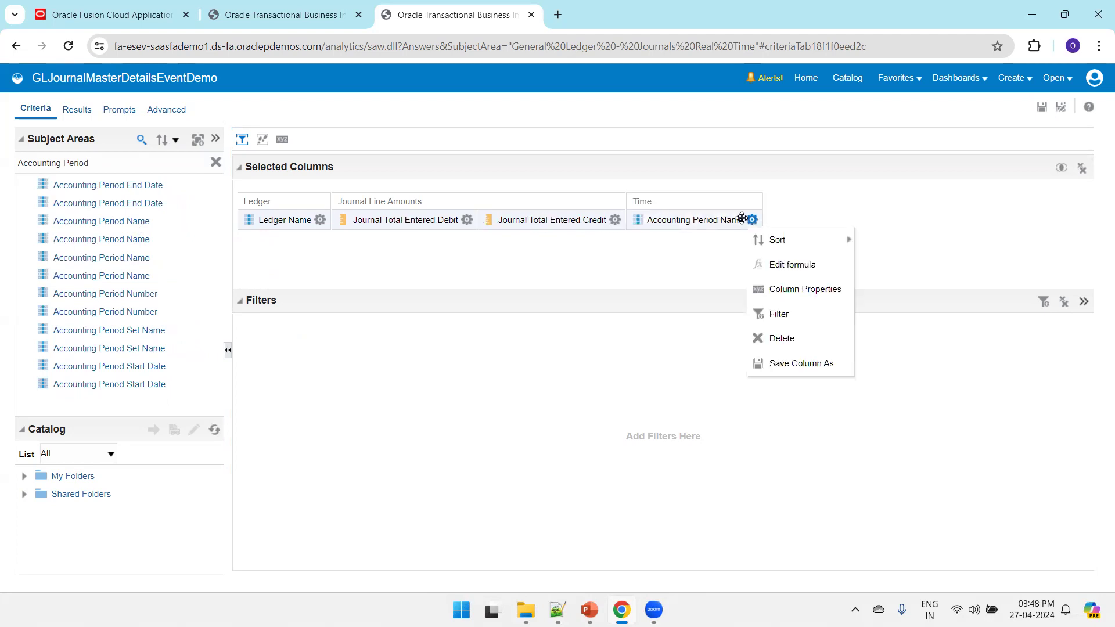
left_click(701, 220)
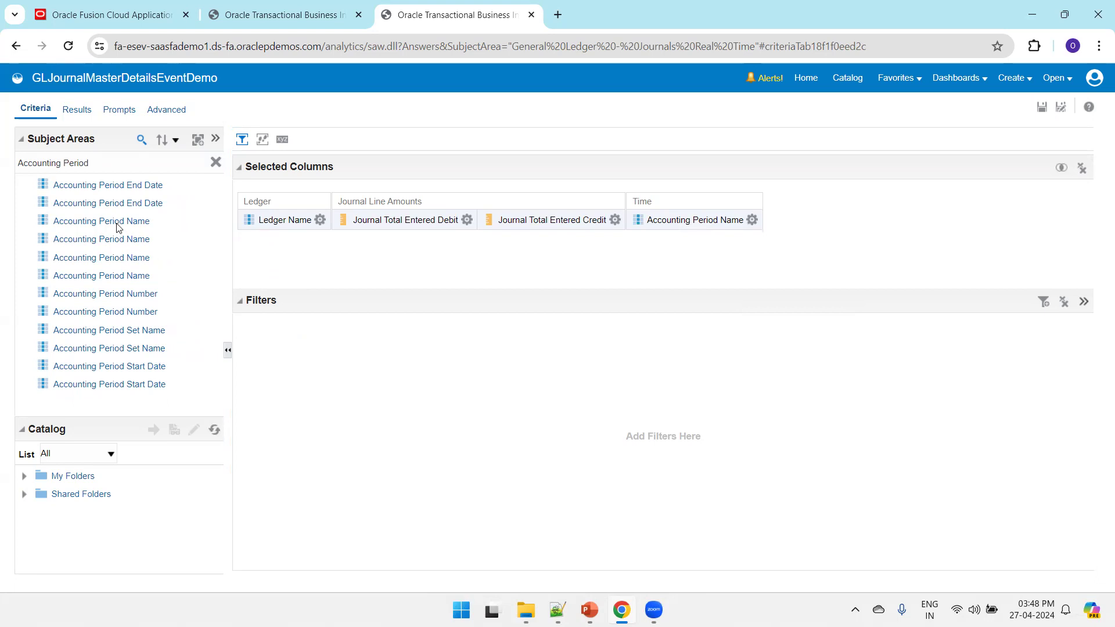
Find Journal Category in the subject area, add Journal Category Name as the last column, and save the analysis
double_click(88, 164)
triple_click(90, 165)
type("Journa")
type("nal ")
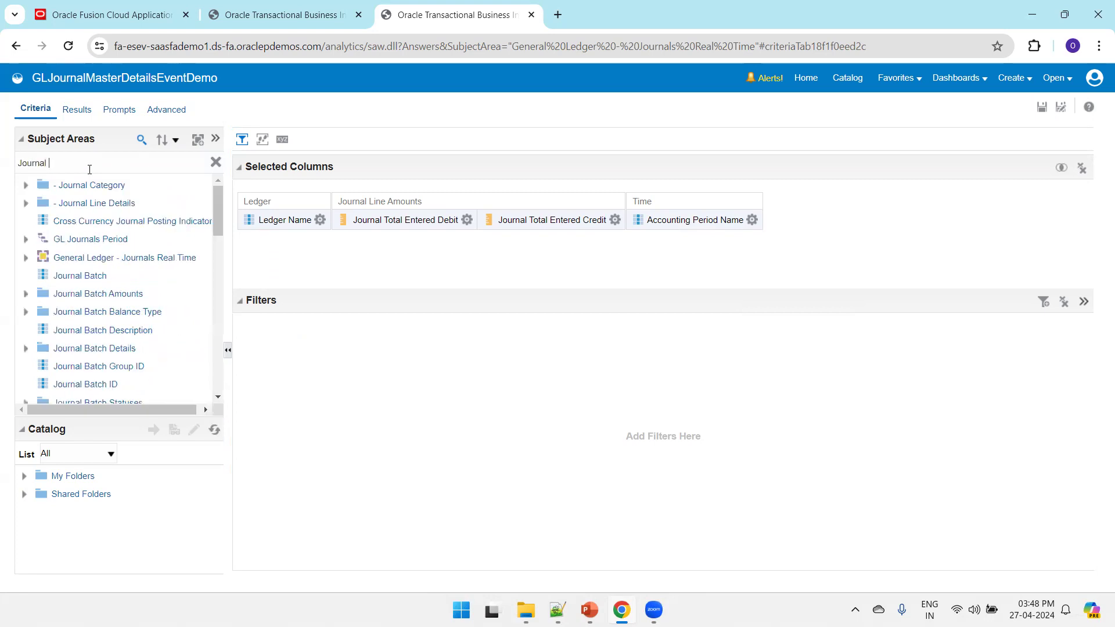
type("Category")
left_click_drag(72, 221, 860, 224)
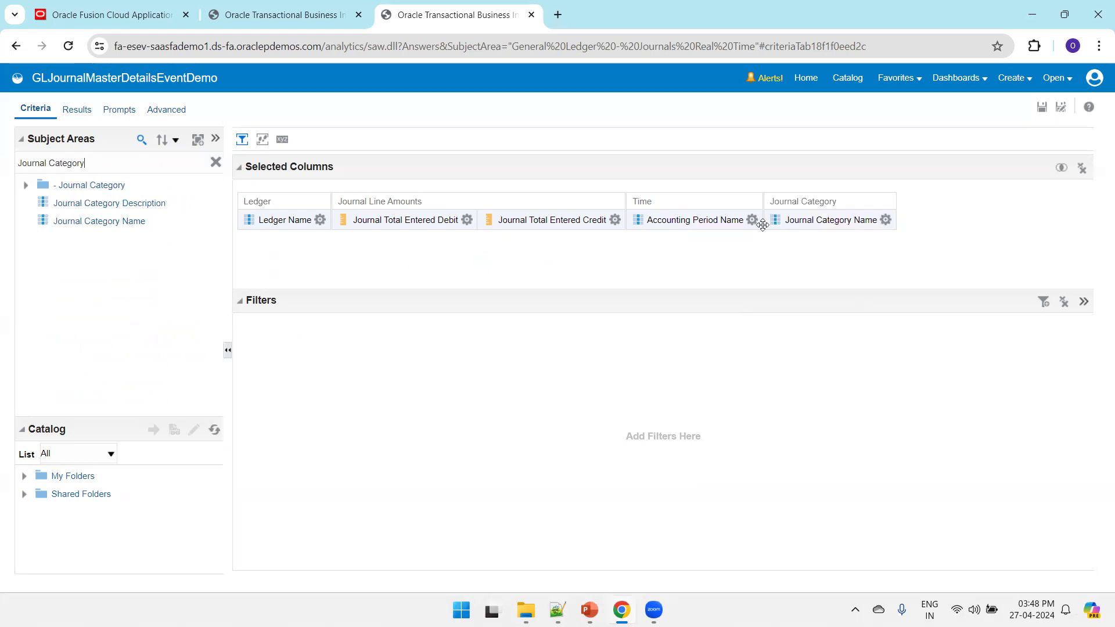
left_click(1041, 107)
Search the subject area for Accounting Year and insert the Accounting Year column directly after Ledger Name
double_click(103, 167)
triple_click(104, 167)
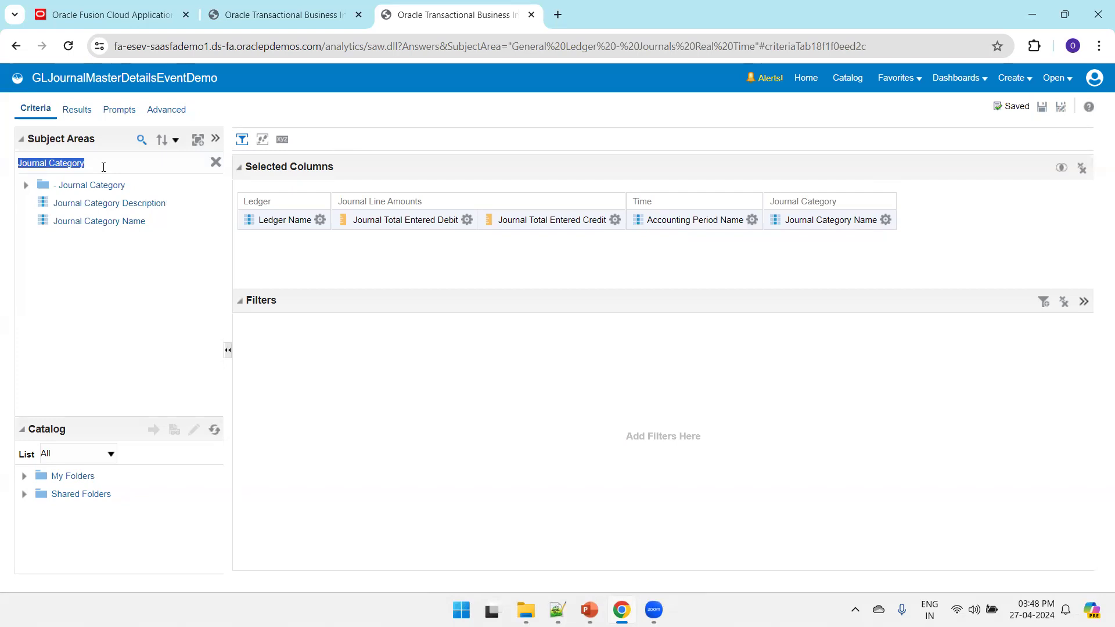
type("Accounting")
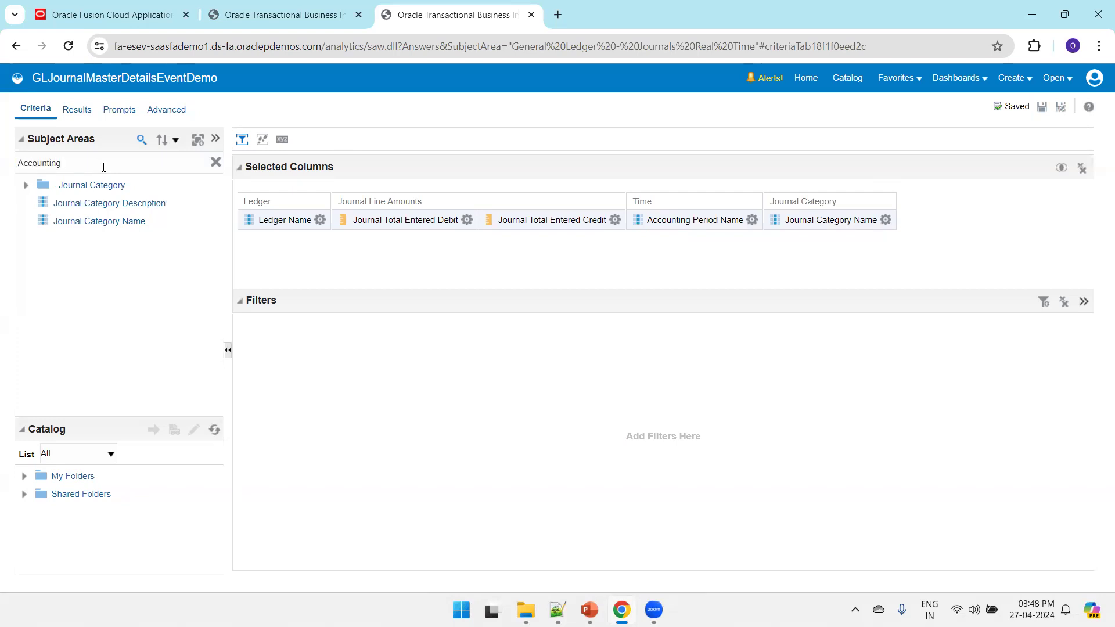
type(" Ye")
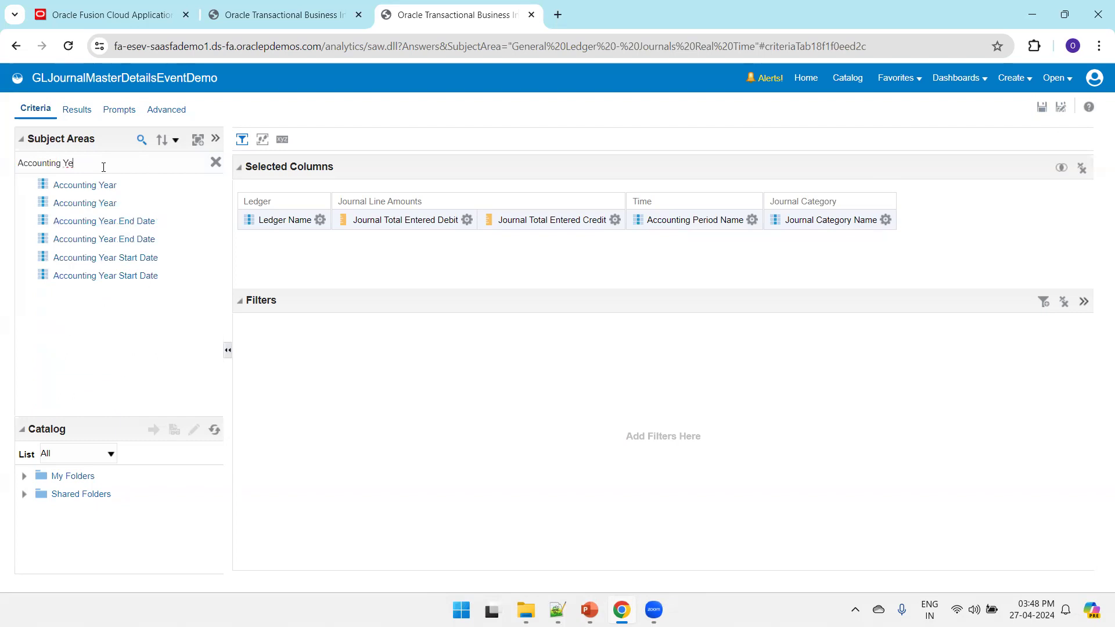
left_click_drag(110, 192, 359, 213)
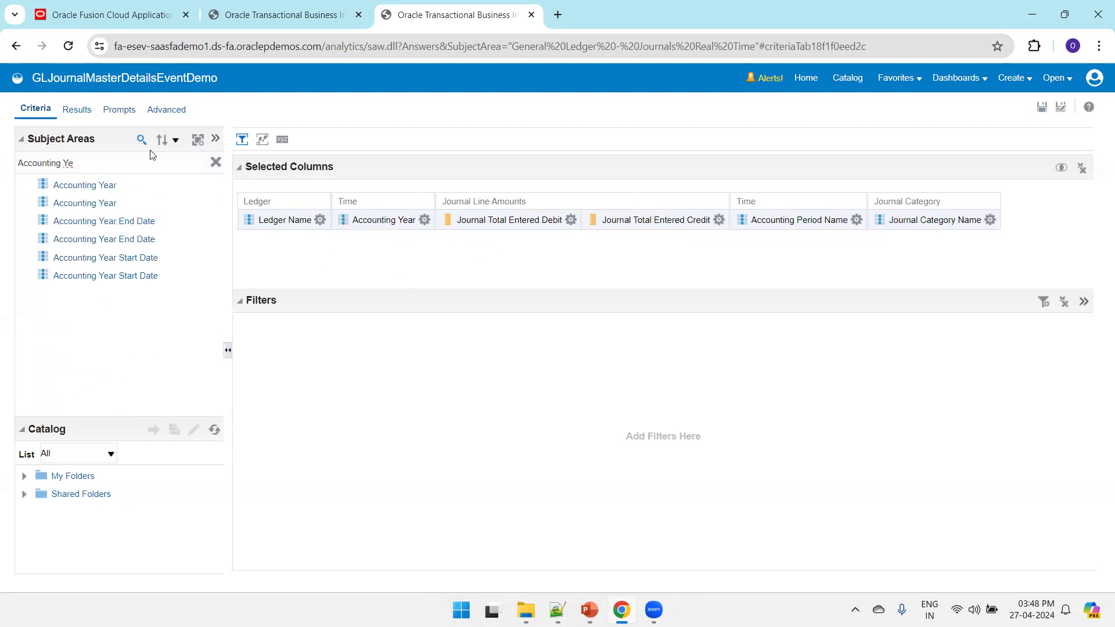
Run the analysis to preview its results, and return to the criteria
left_click(71, 110)
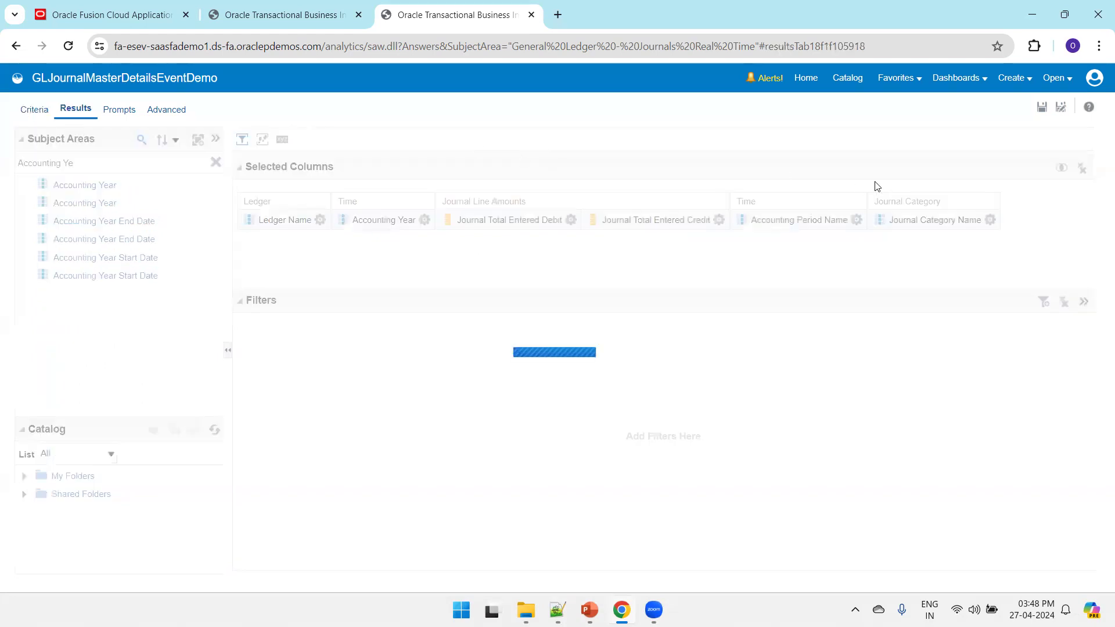
left_click(1038, 115)
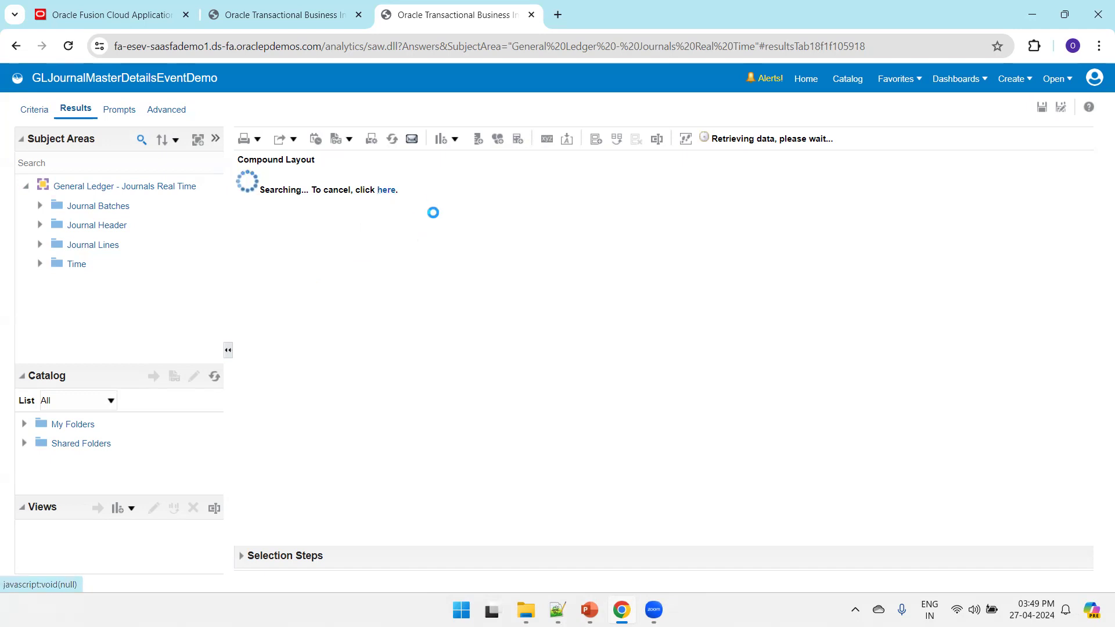
left_click(34, 109)
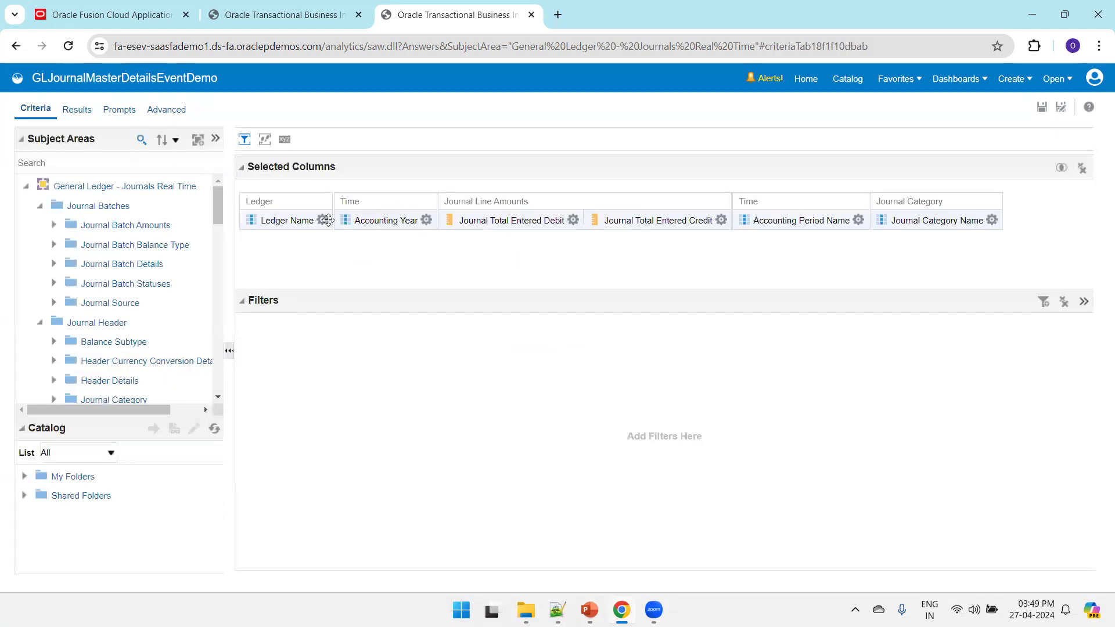
Start a filter on Ledger Name and search its available values for names containing US1 and US
left_click(321, 219)
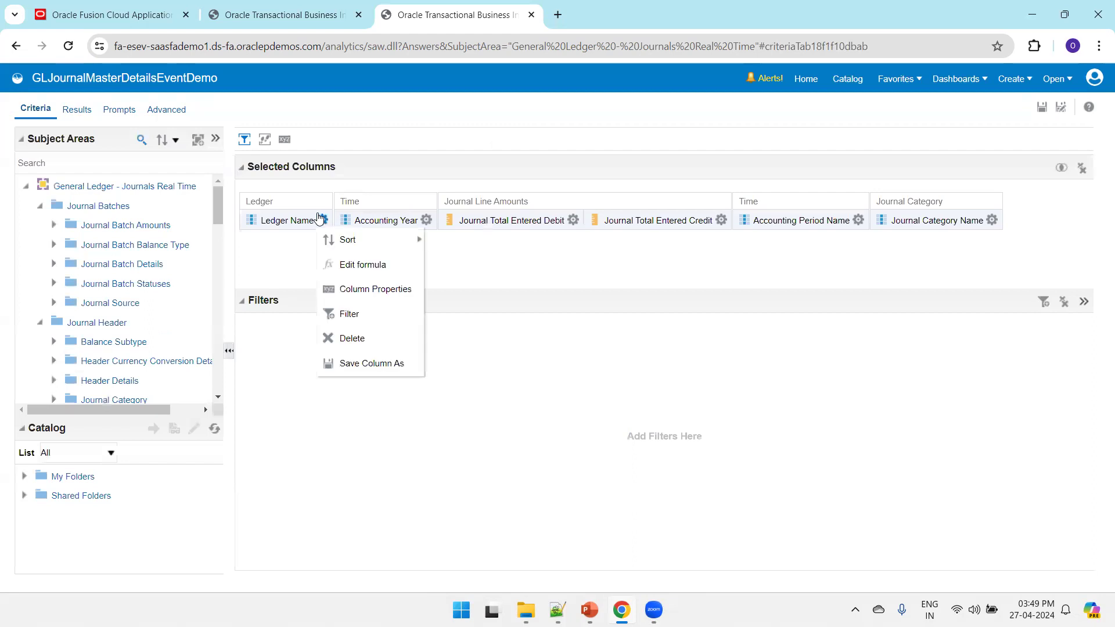
left_click(350, 313)
left_click(691, 293)
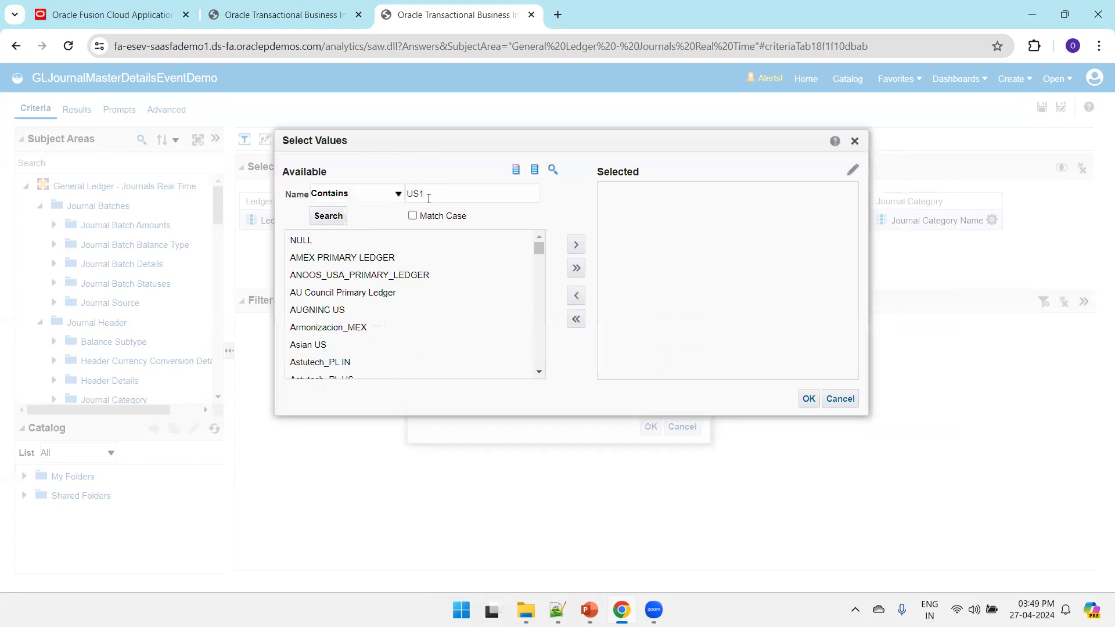
left_click(428, 198)
type("US1")
key("Return")
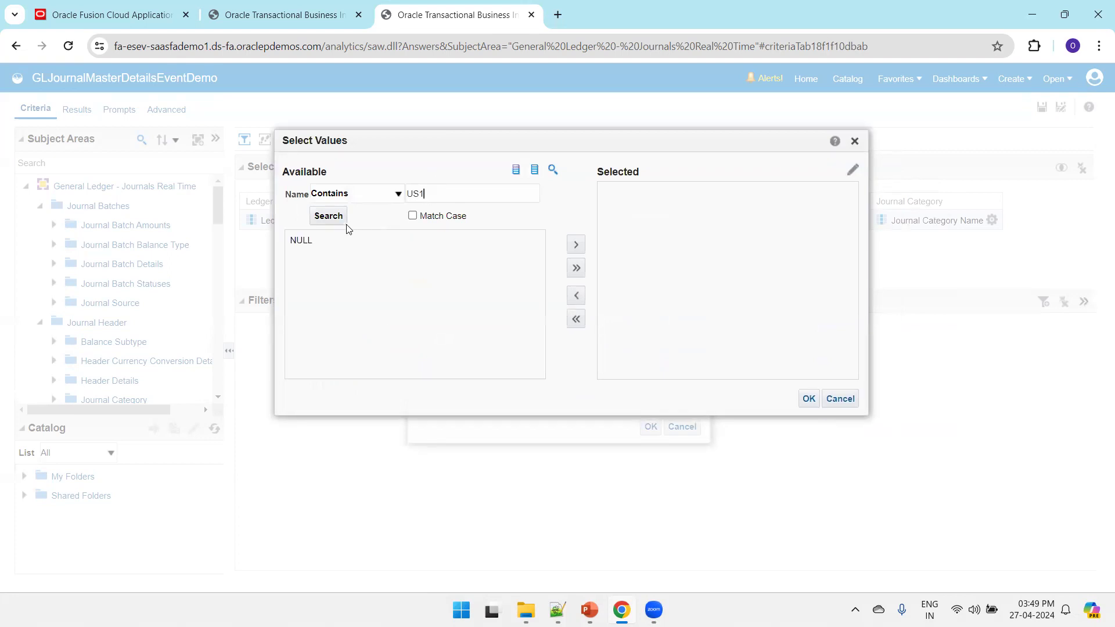
key("Return")
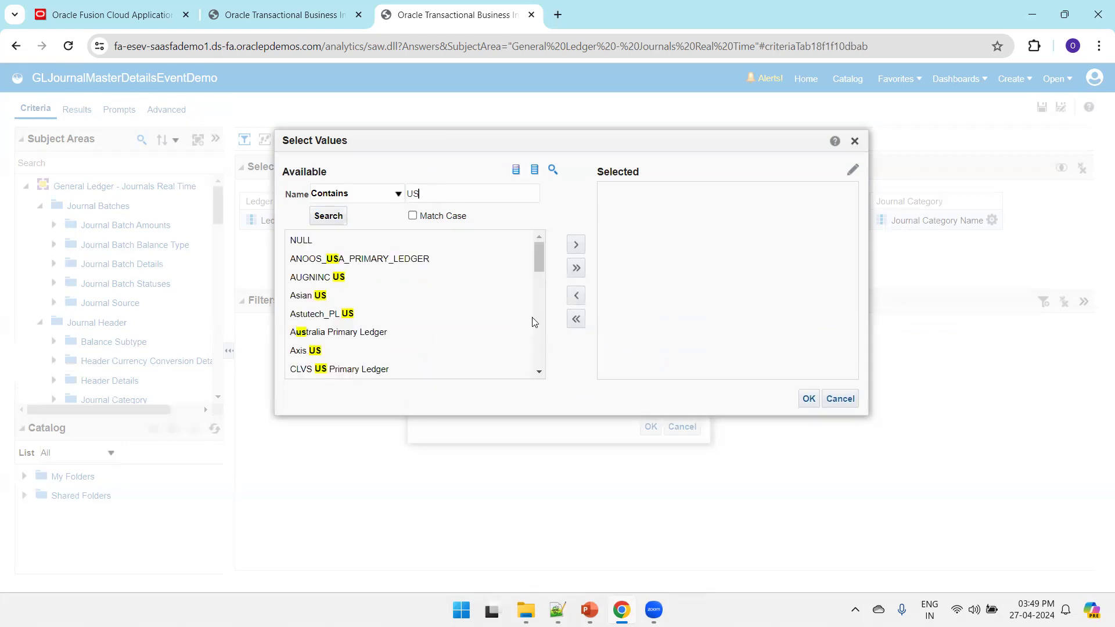
Search the available ledger names for US%Pri% and add US Primary Ledger to the selected filter values
left_click(525, 332)
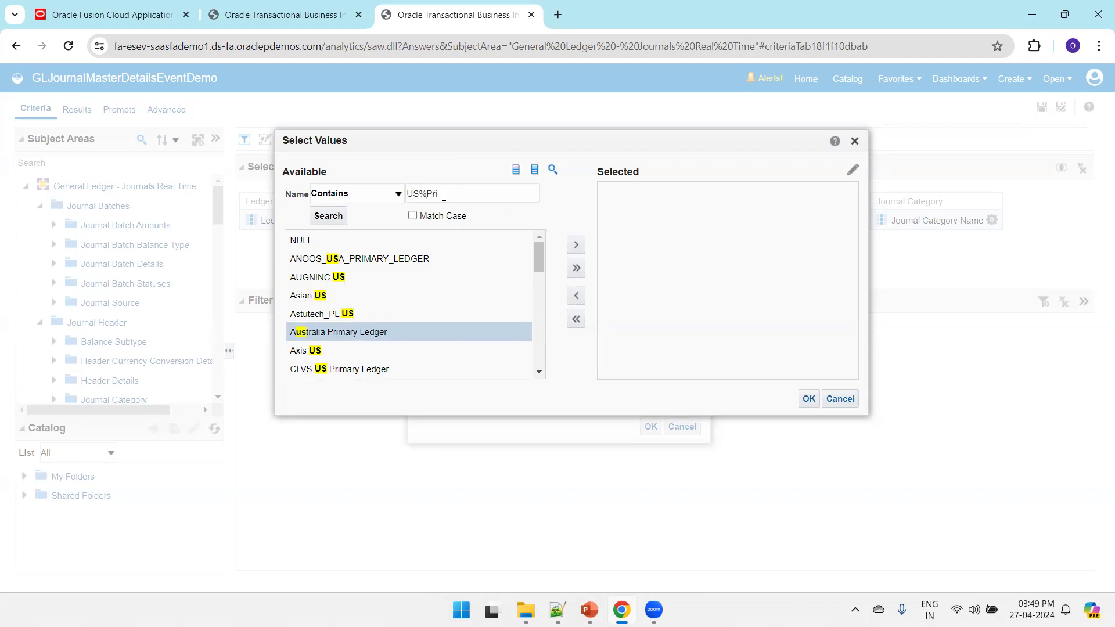
key("Return")
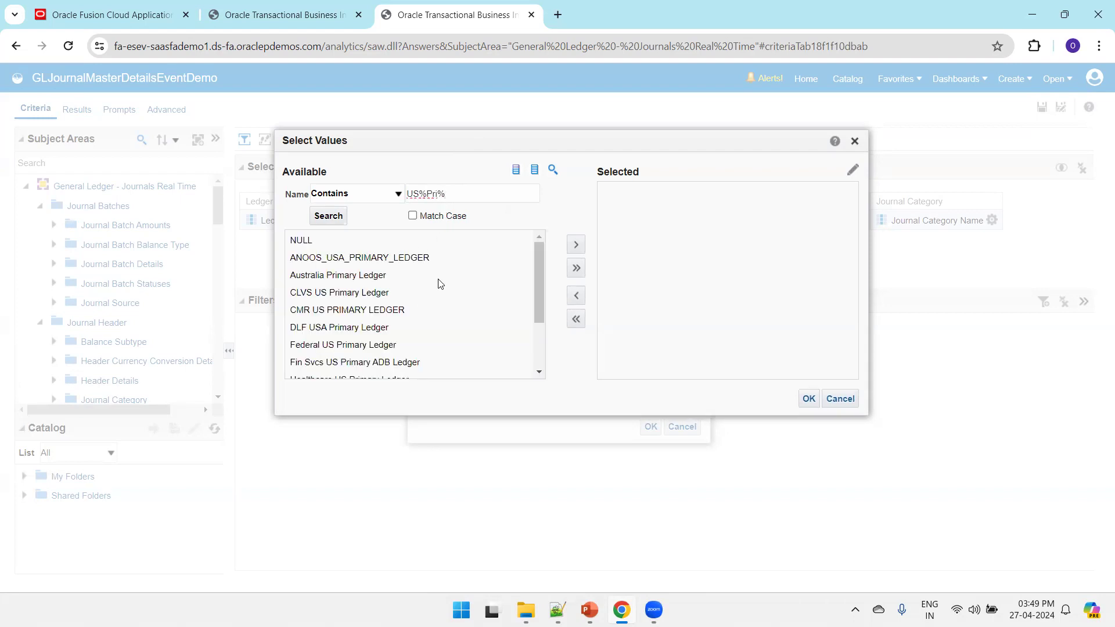
scroll(531, 363, "down", 3)
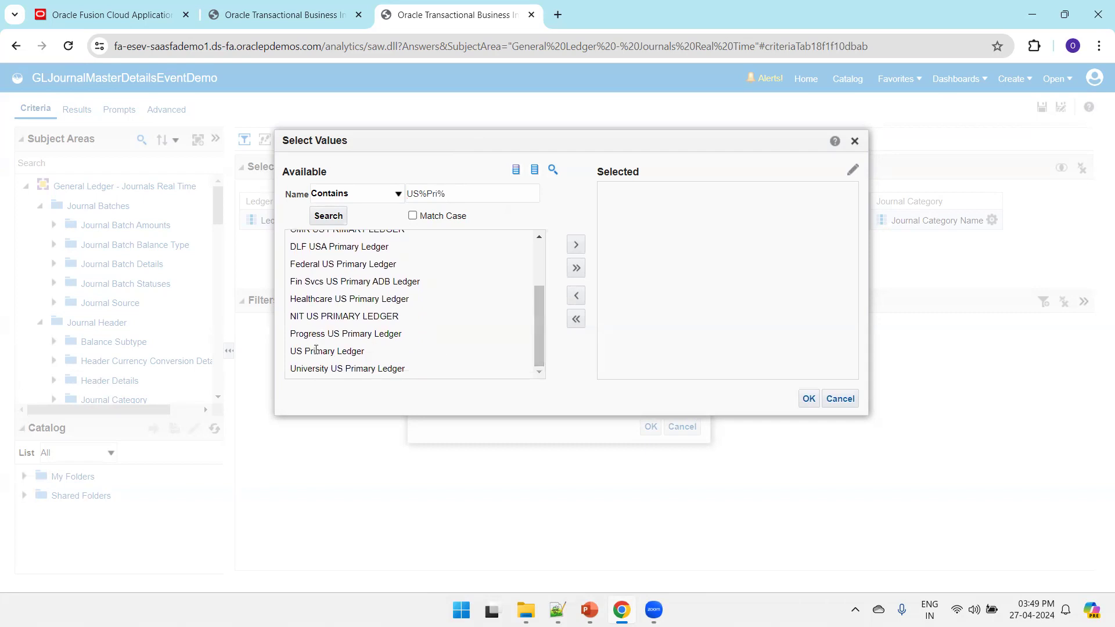
double_click(372, 351)
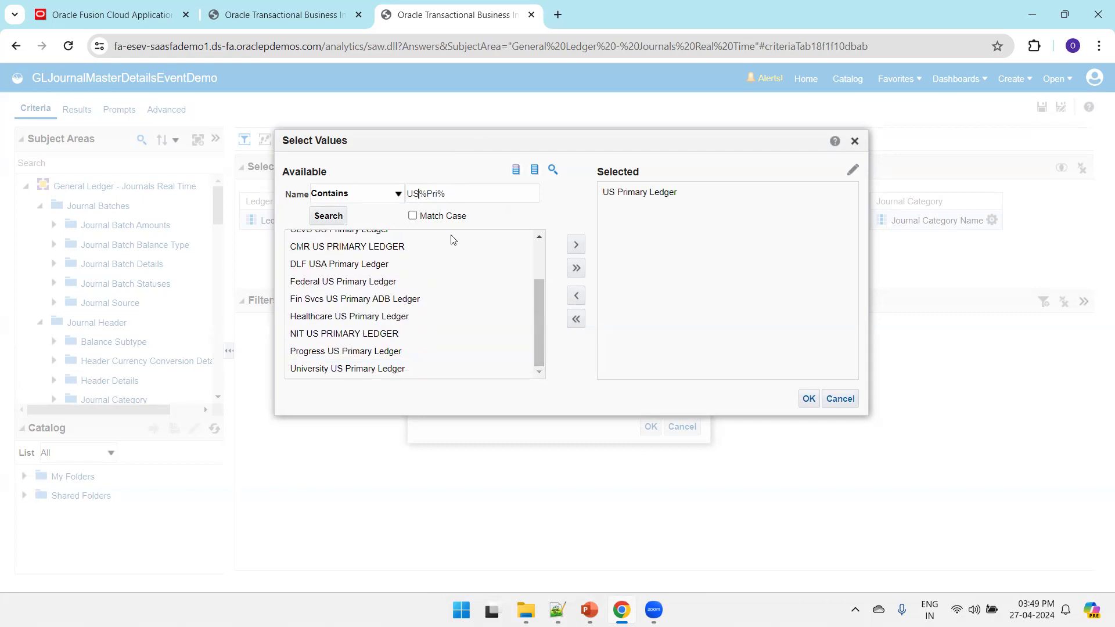
Find UK Primary Ledger and UAE Primary Ledger with UK%Pri% and UAE%Pri%, add both to the selected values, and apply the Ledger Name filter
key("Return")
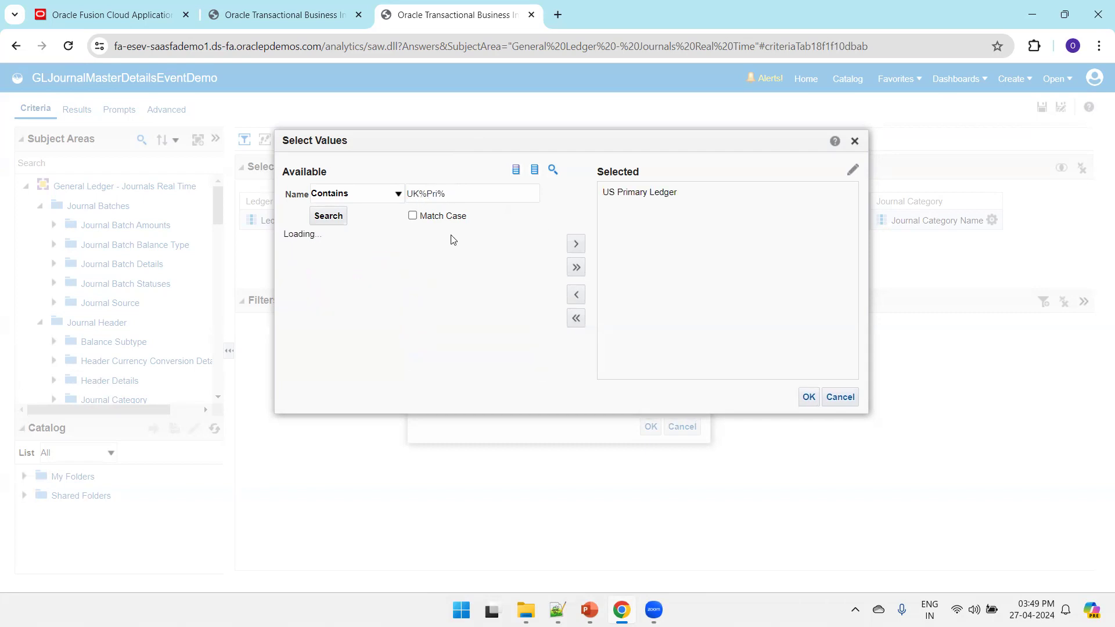
double_click(355, 276)
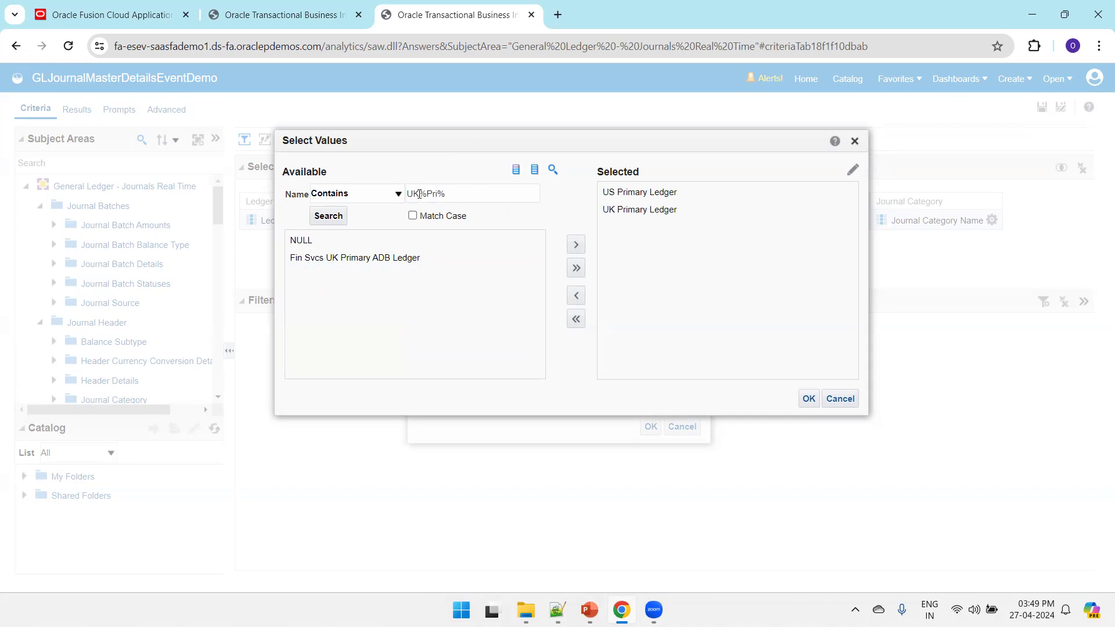
type("E")
key("Return")
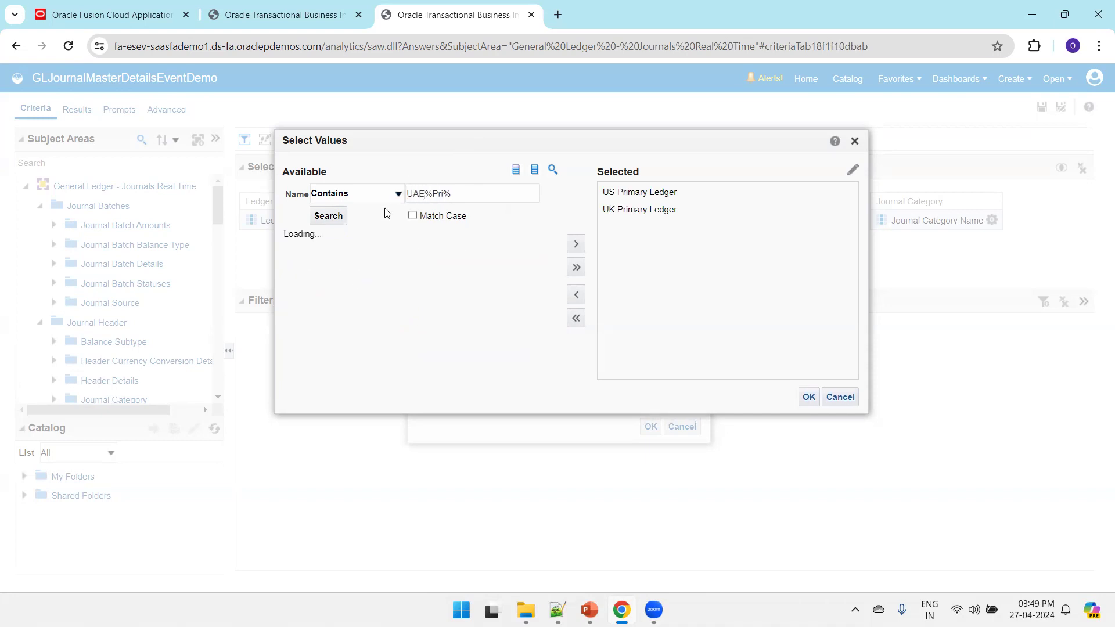
double_click(328, 277)
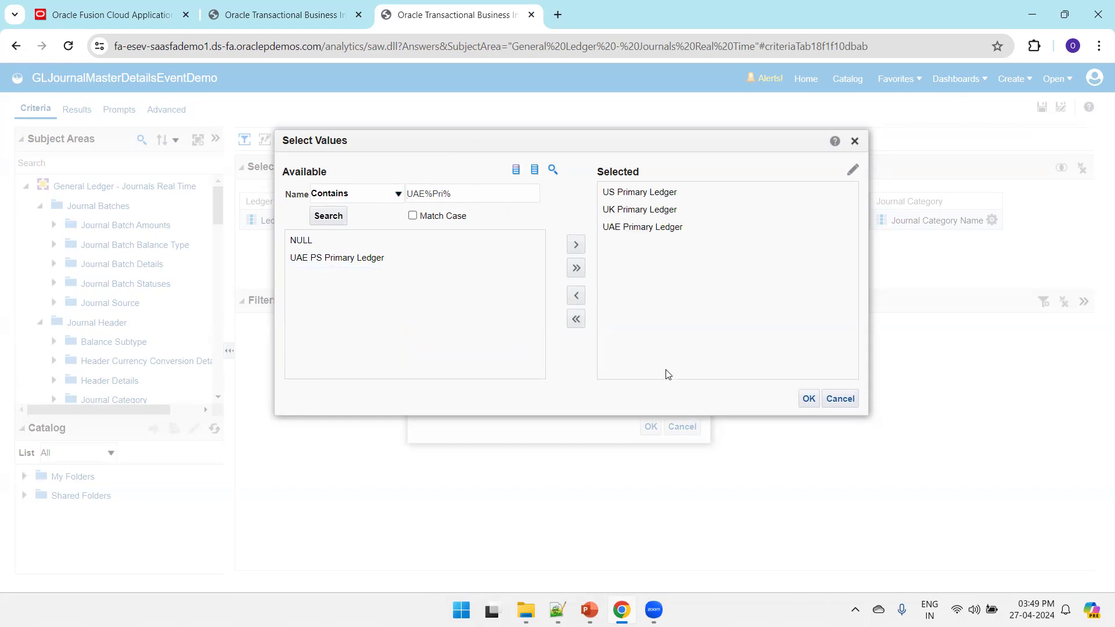
left_click(808, 398)
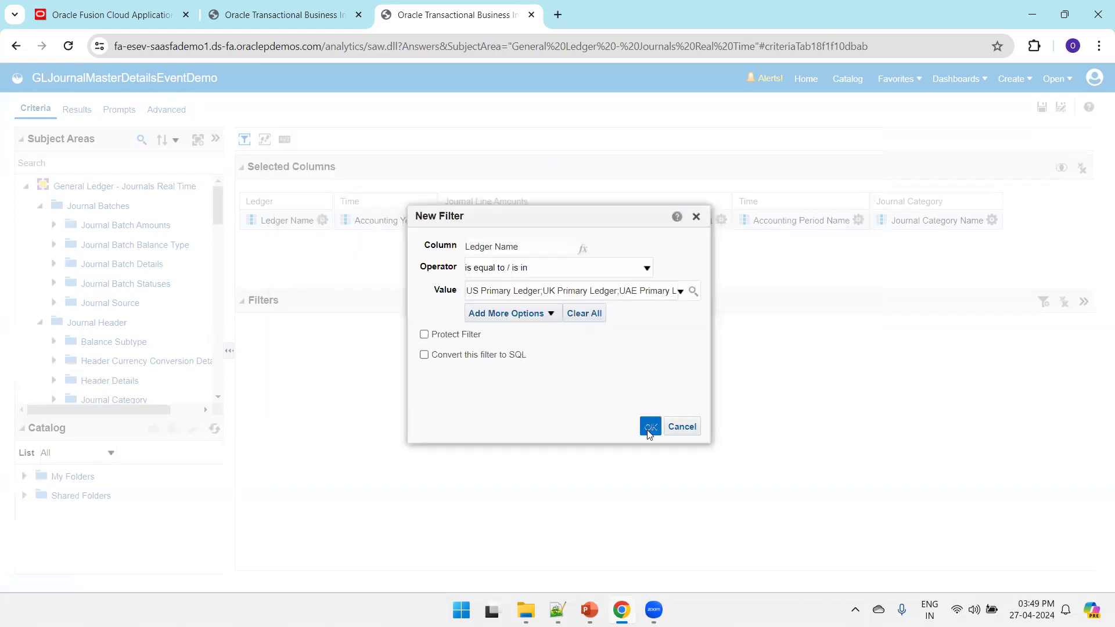
left_click(650, 426)
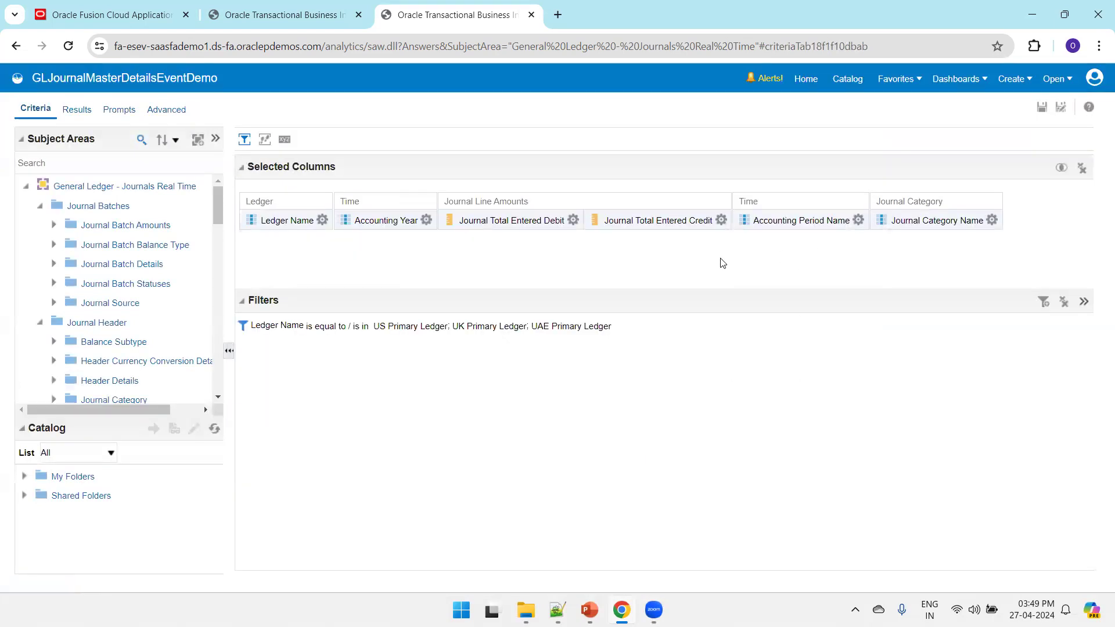
Start a filter on Accounting Year, look up its values with an upper limit of 2023, and select 2023.00
left_click(426, 219)
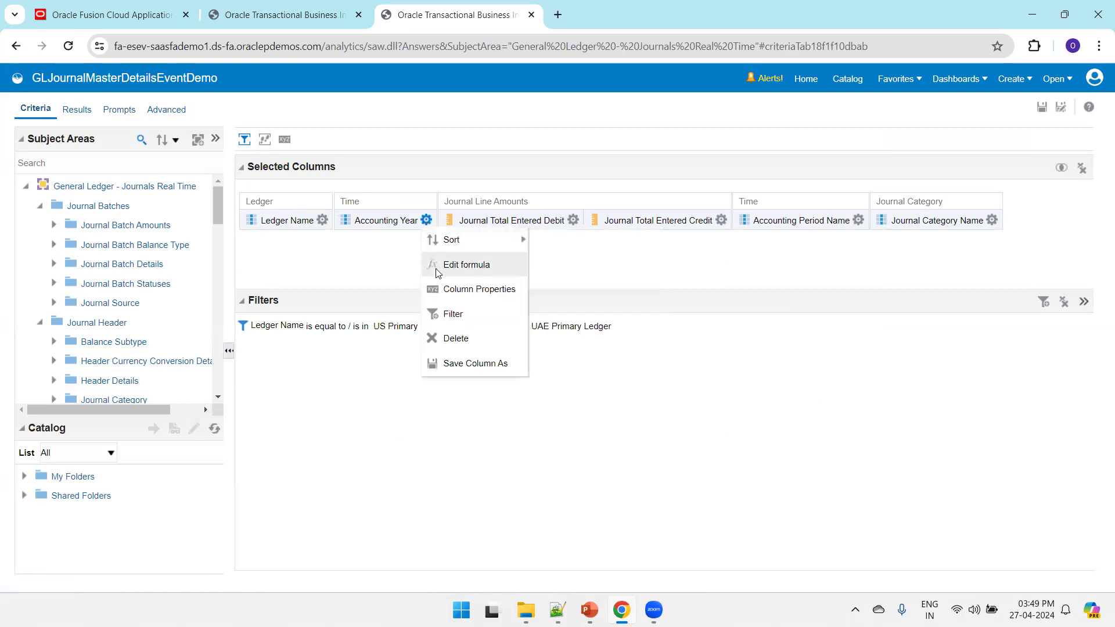
left_click(445, 313)
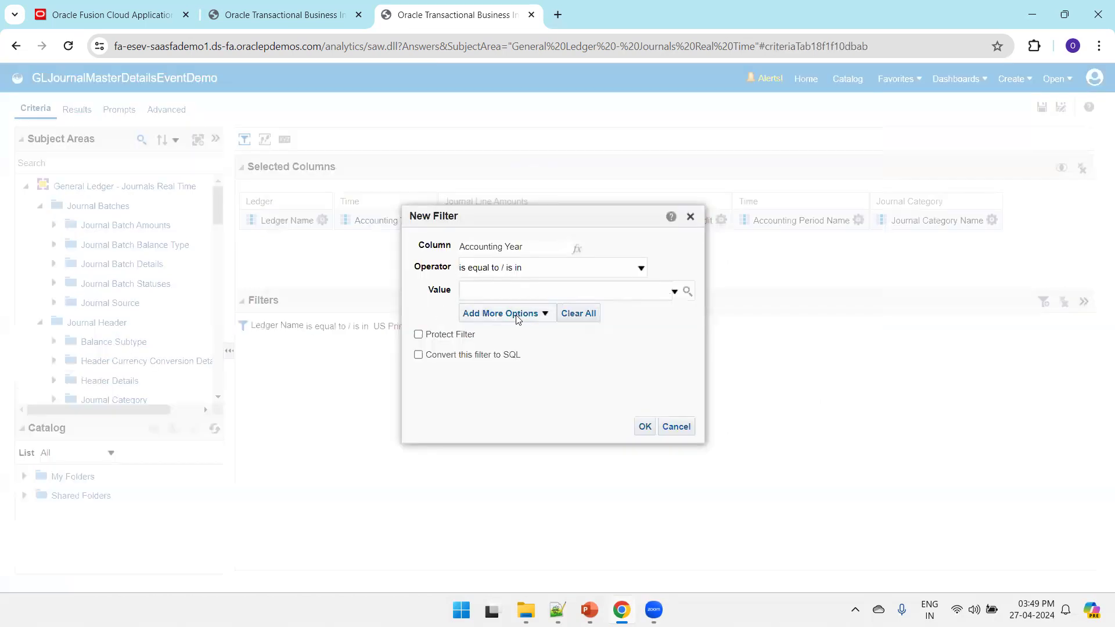
left_click(688, 291)
left_click(670, 356)
type("20")
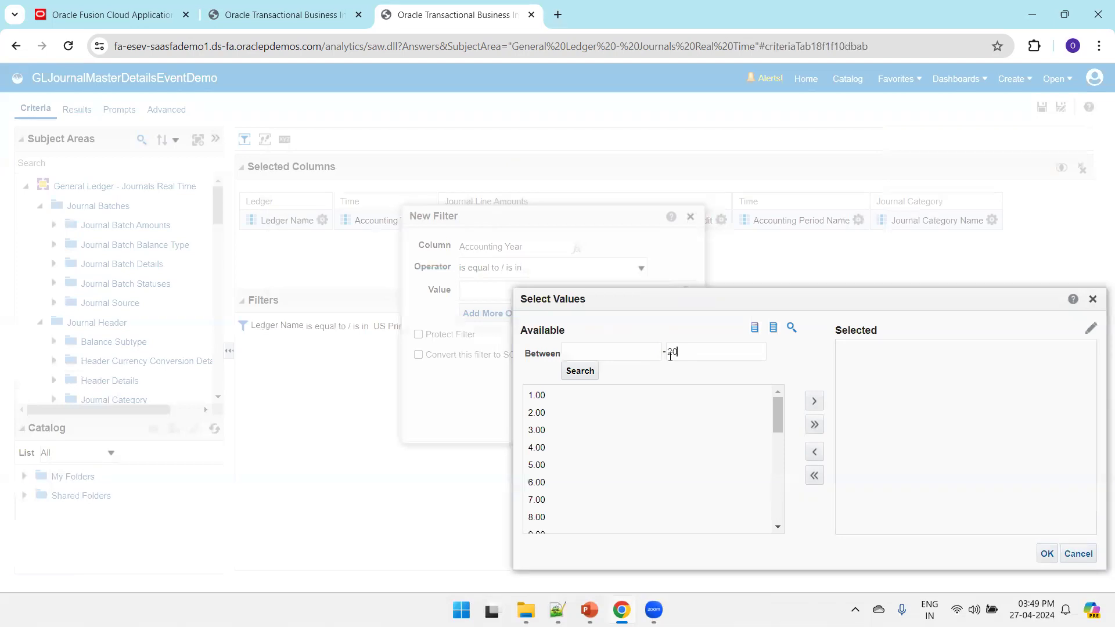
type("23")
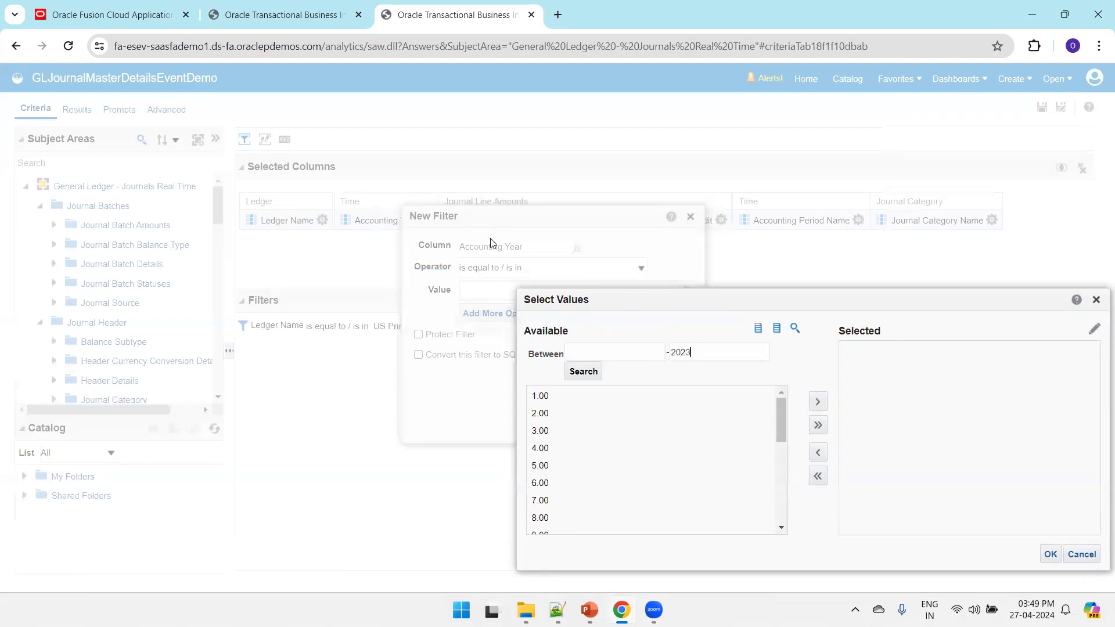
left_click_drag(560, 318, 559, 423)
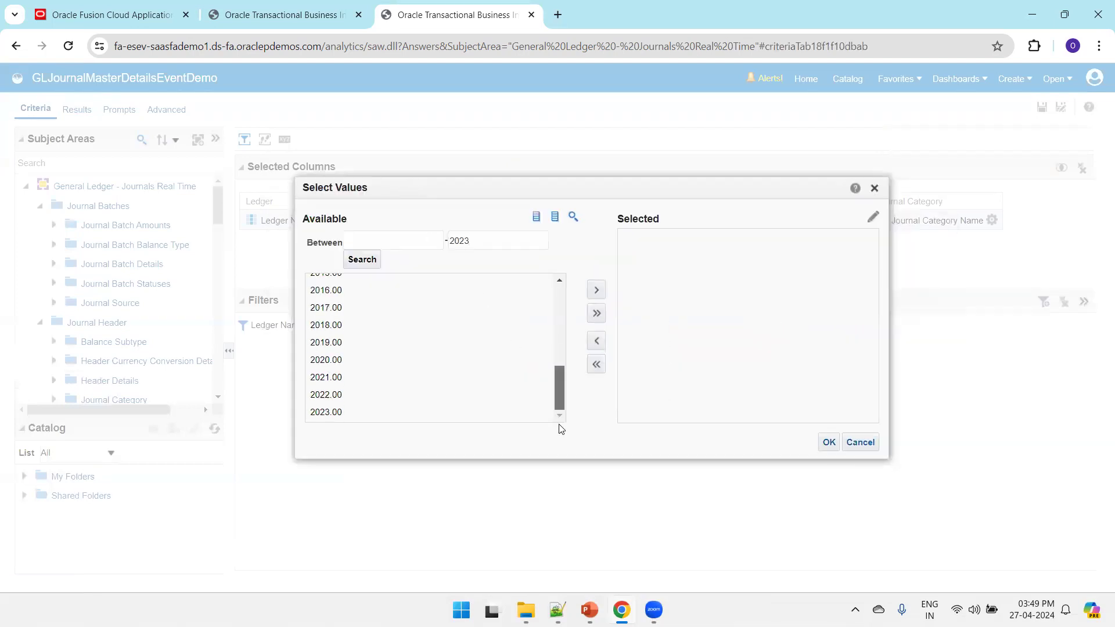
double_click(354, 411)
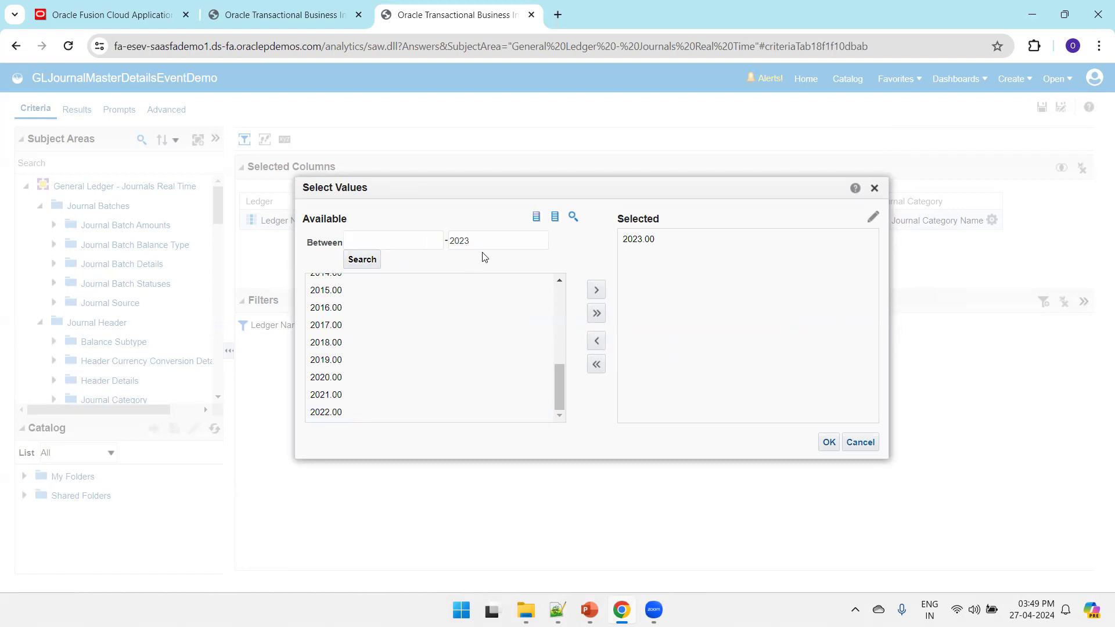
Search the years again with an upper limit of 2024, add 2024.00, and apply the Accounting Year filter
type("4")
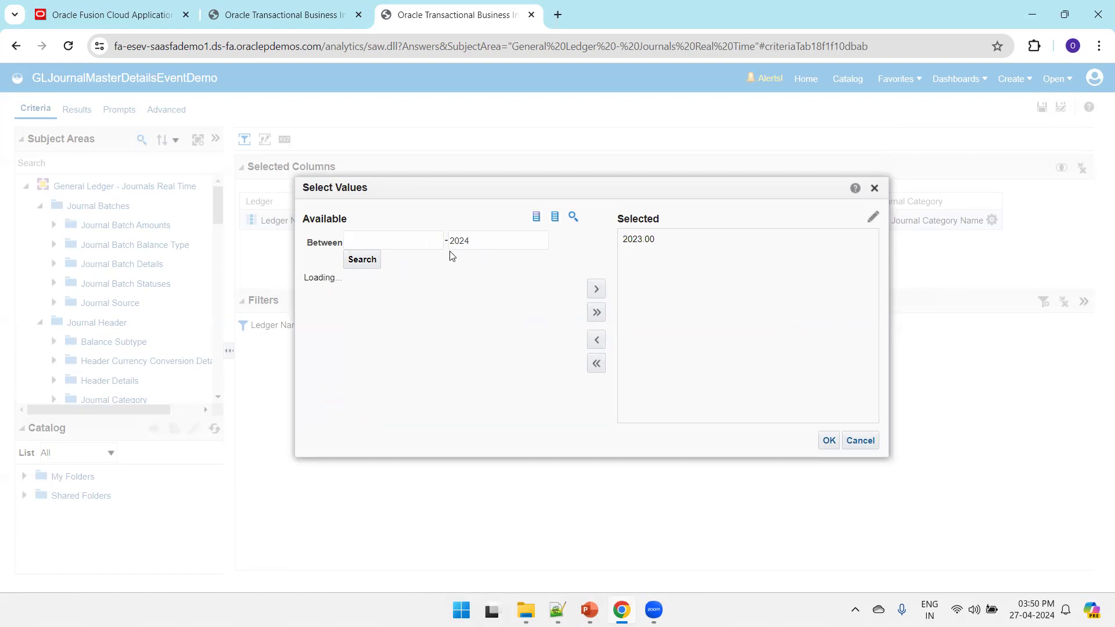
left_click(362, 259)
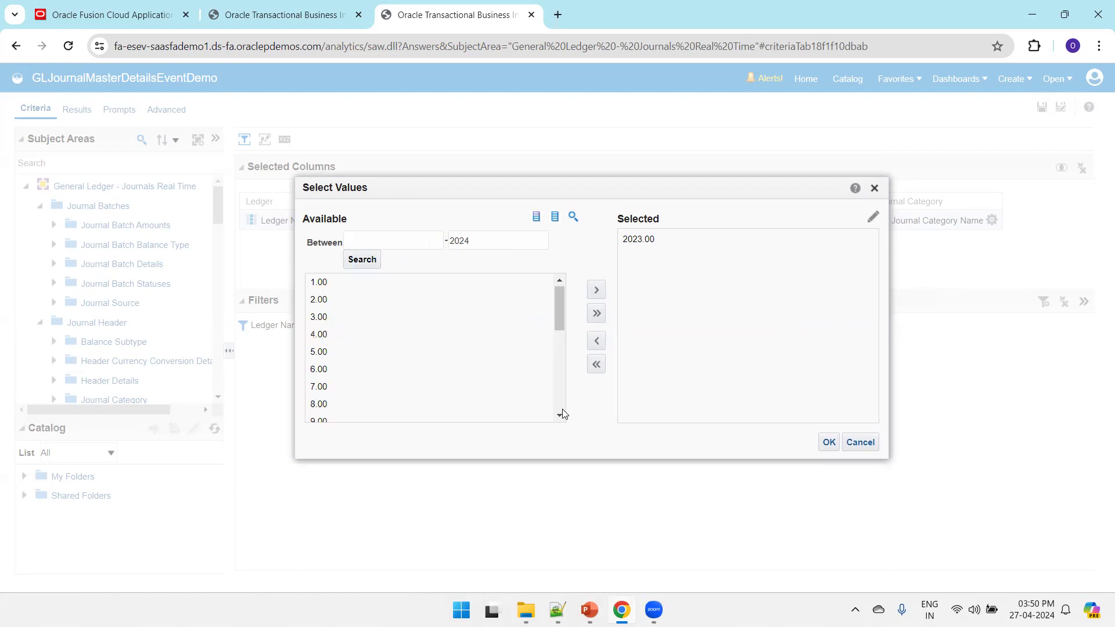
left_click_drag(557, 329, 567, 412)
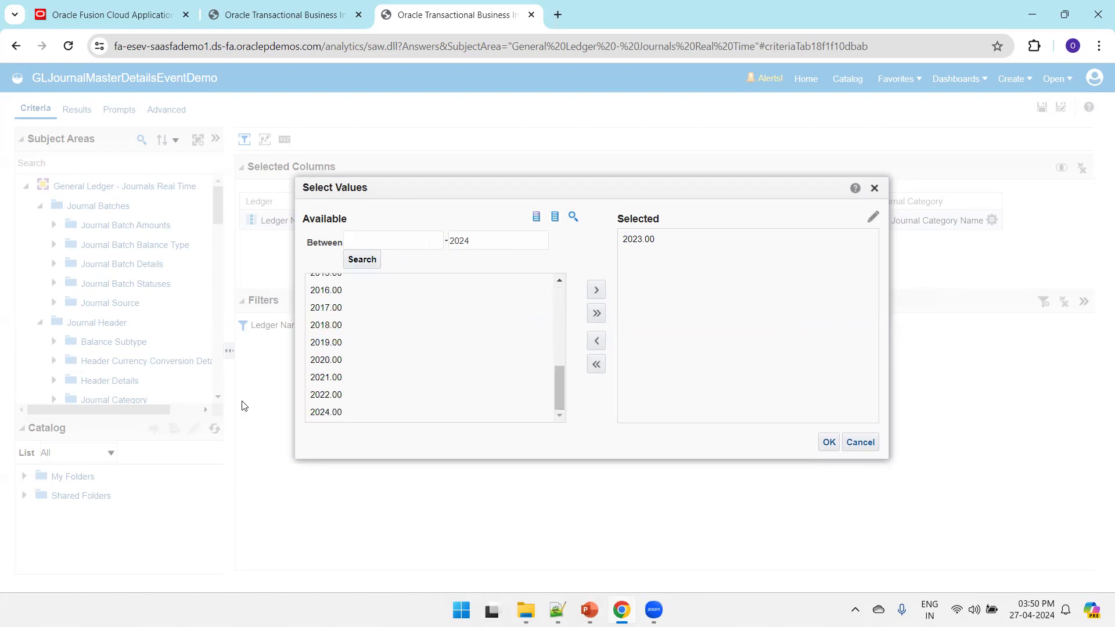
double_click(332, 412)
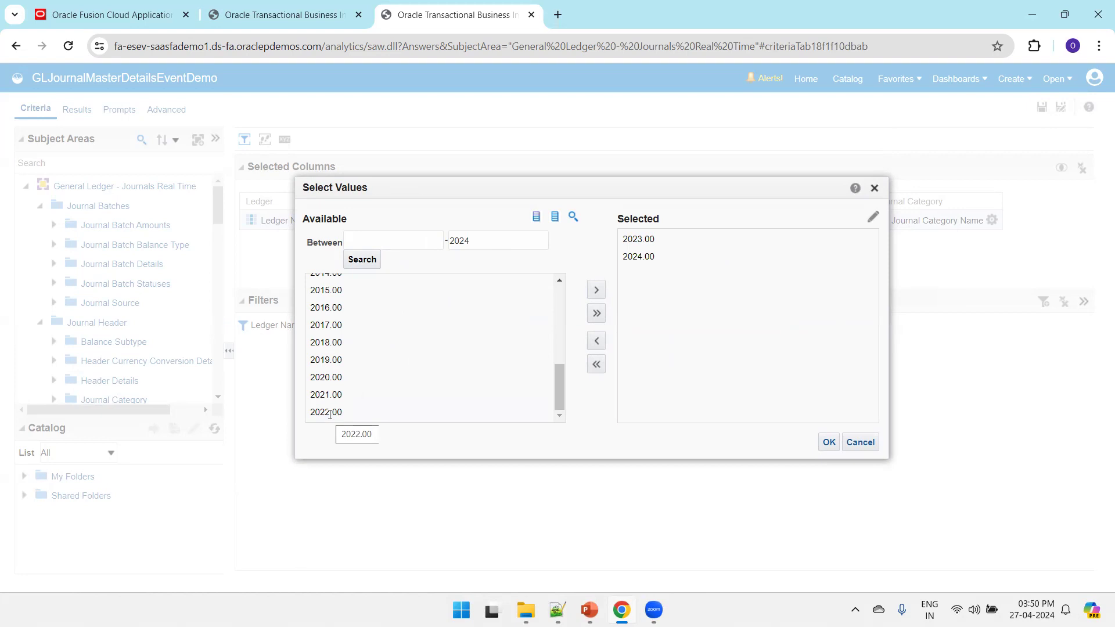
left_click(829, 442)
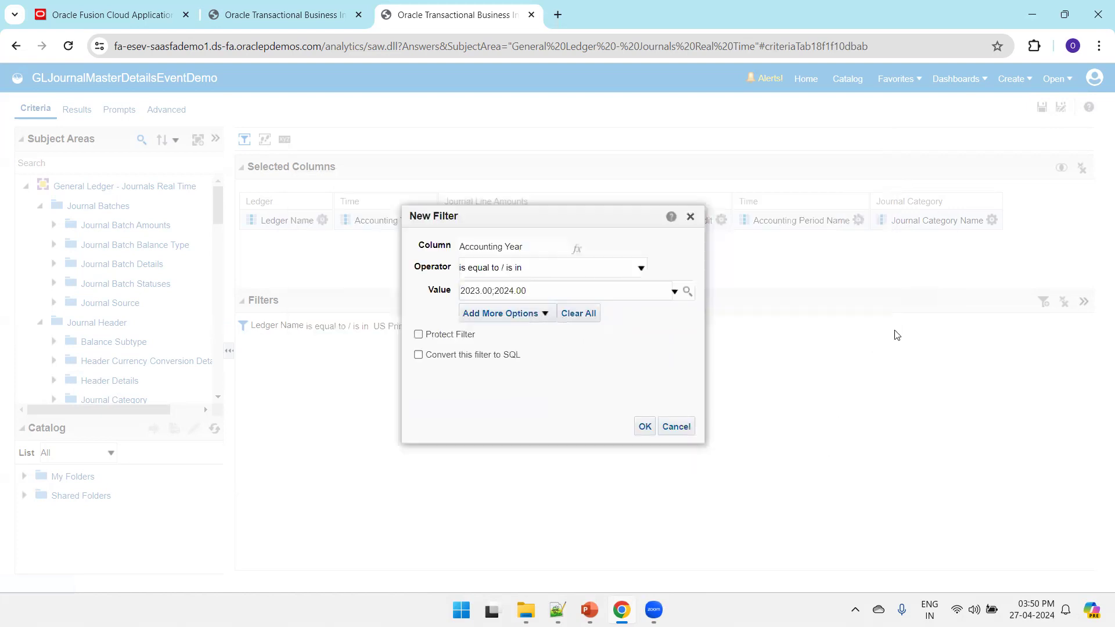
left_click(645, 426)
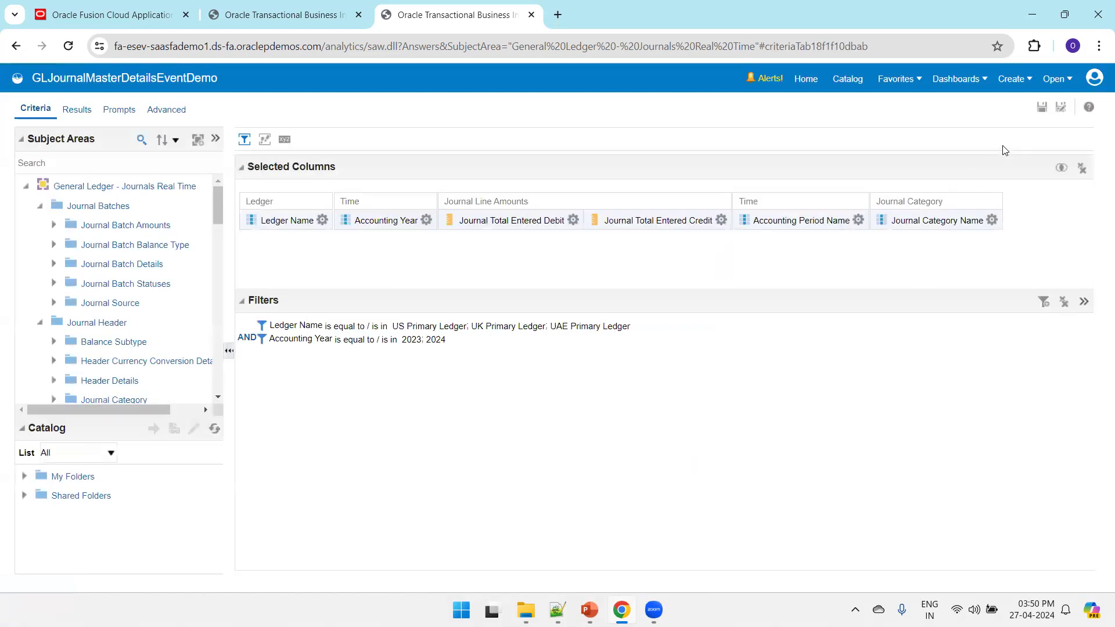
Save the analysis, display its filtered results, and enlarge the Views pane beside the compound layout
left_click(1042, 107)
left_click(77, 110)
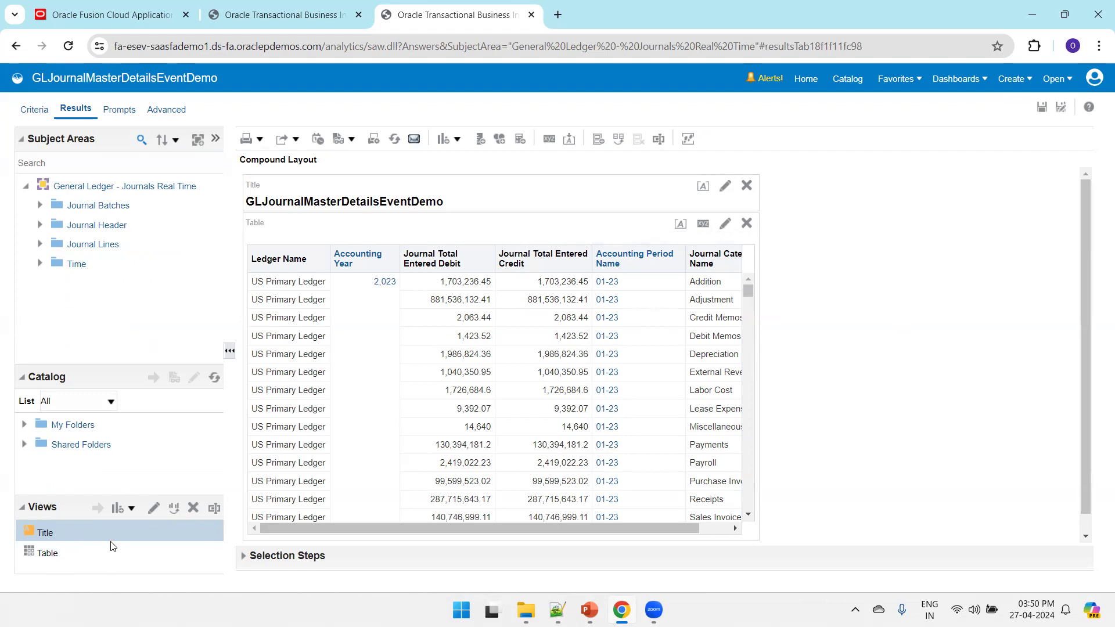
left_click_drag(114, 365, 120, 275)
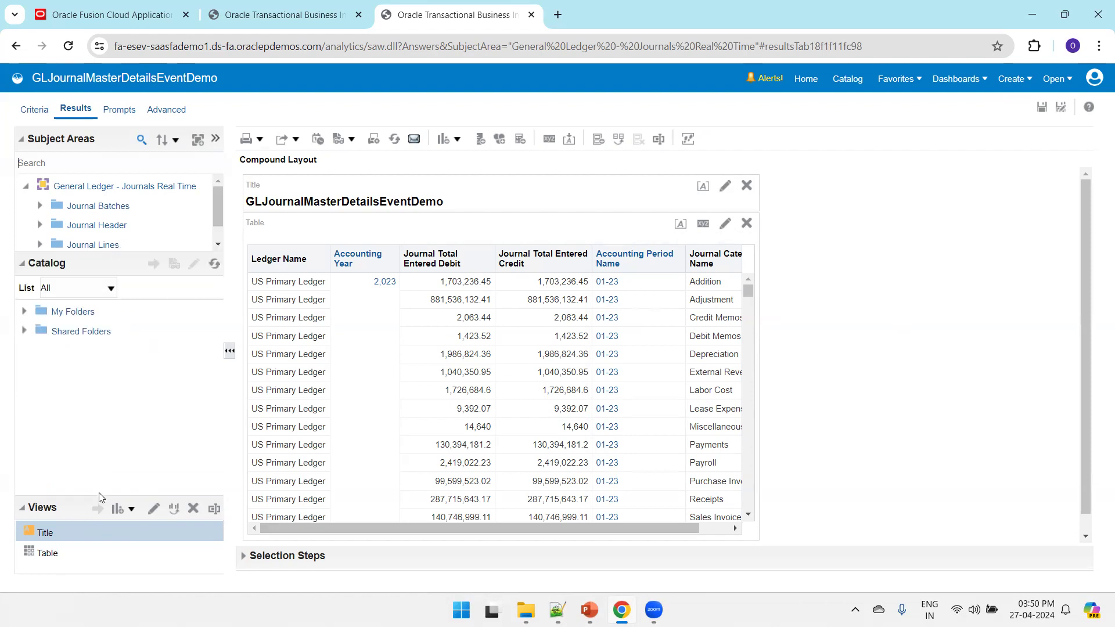
left_click_drag(99, 495, 113, 363)
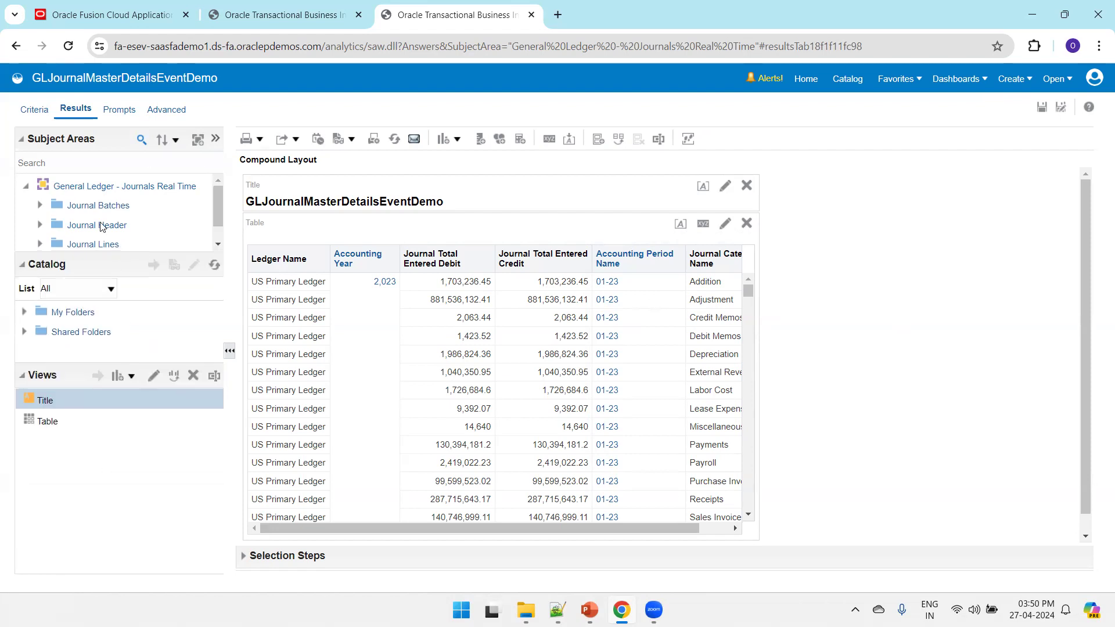
Back in the criteria, set Journal Category Name's value interaction to Send Master-Detail Events with the channel JournalCategoryChannel
left_click(34, 110)
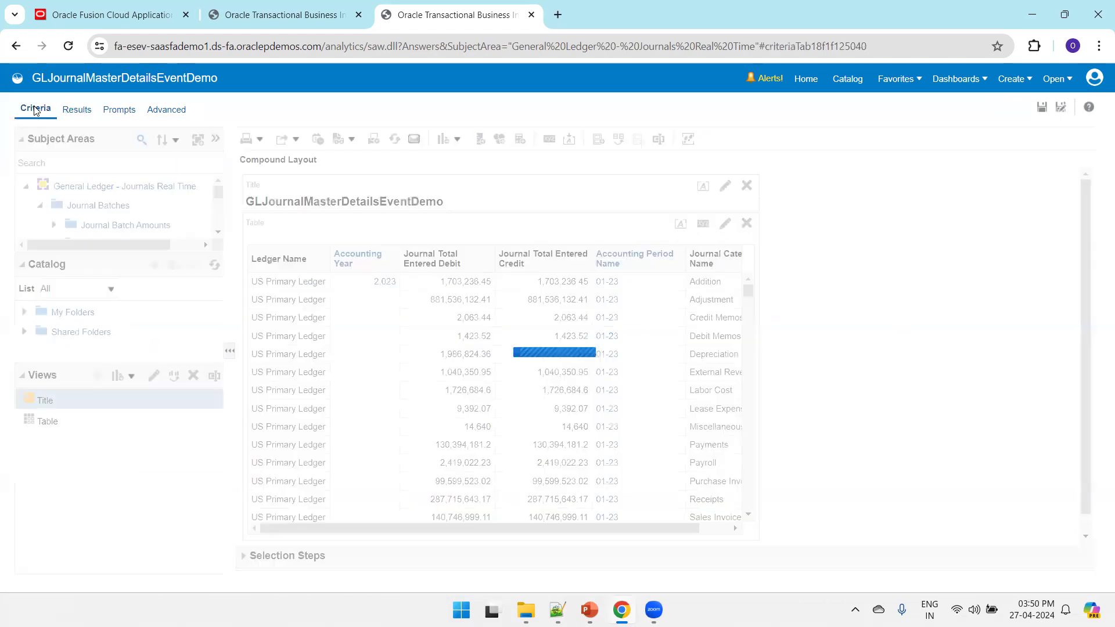
left_click(723, 220)
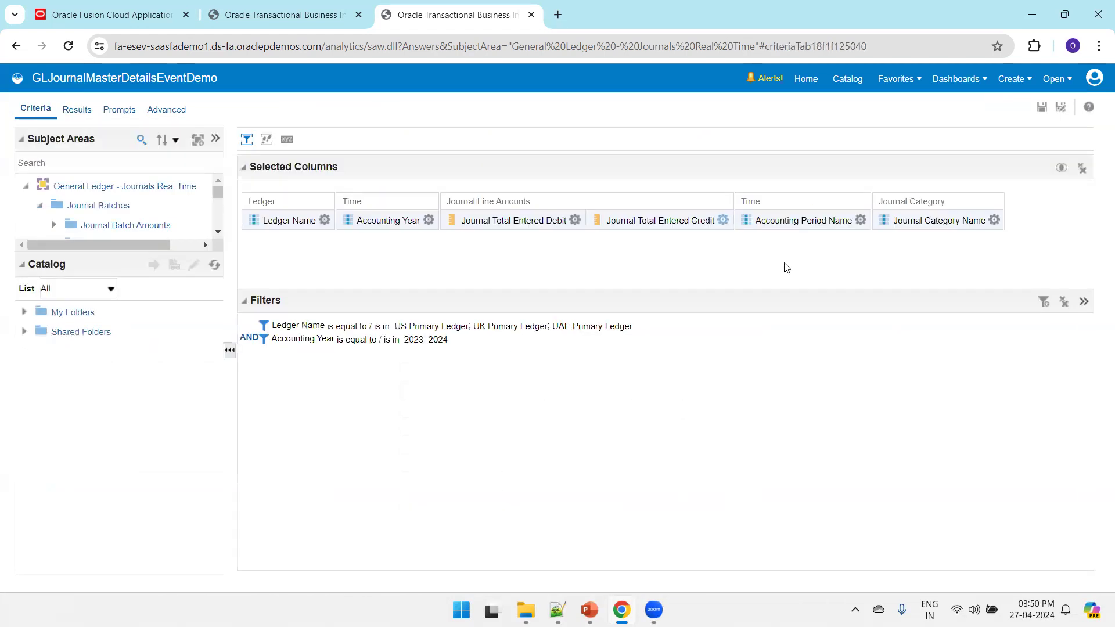
left_click(994, 220)
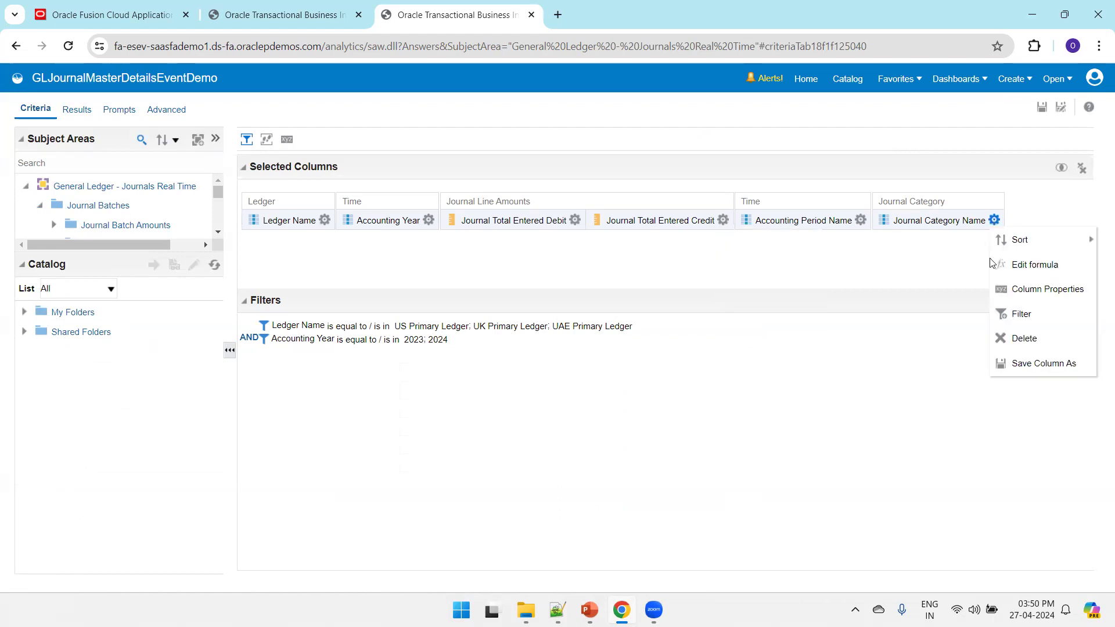
left_click(1031, 290)
left_click(615, 154)
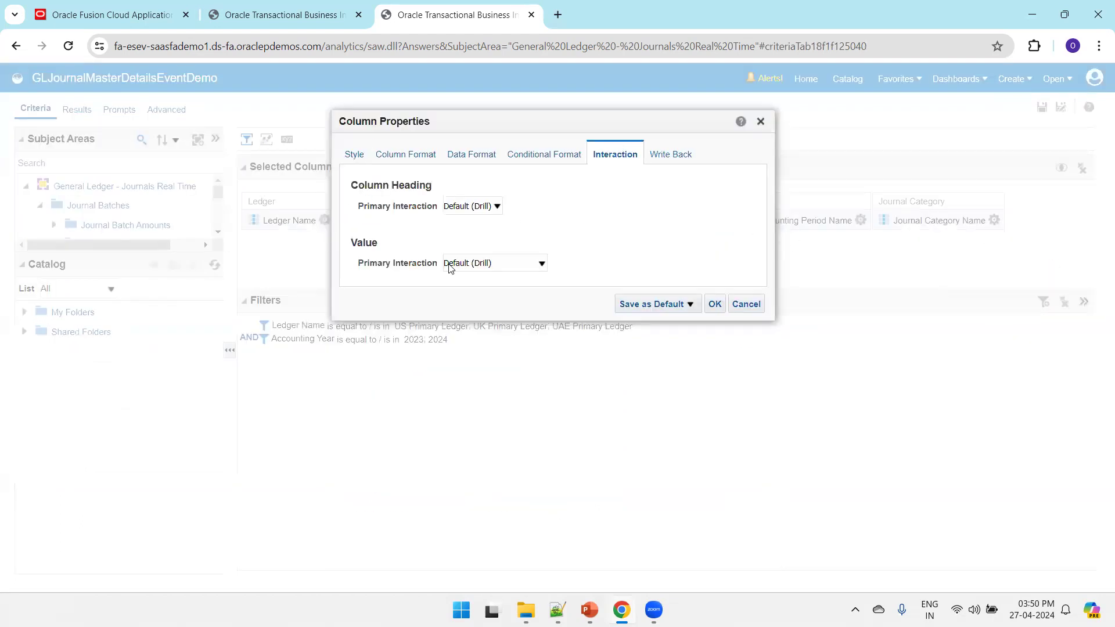
left_click(497, 264)
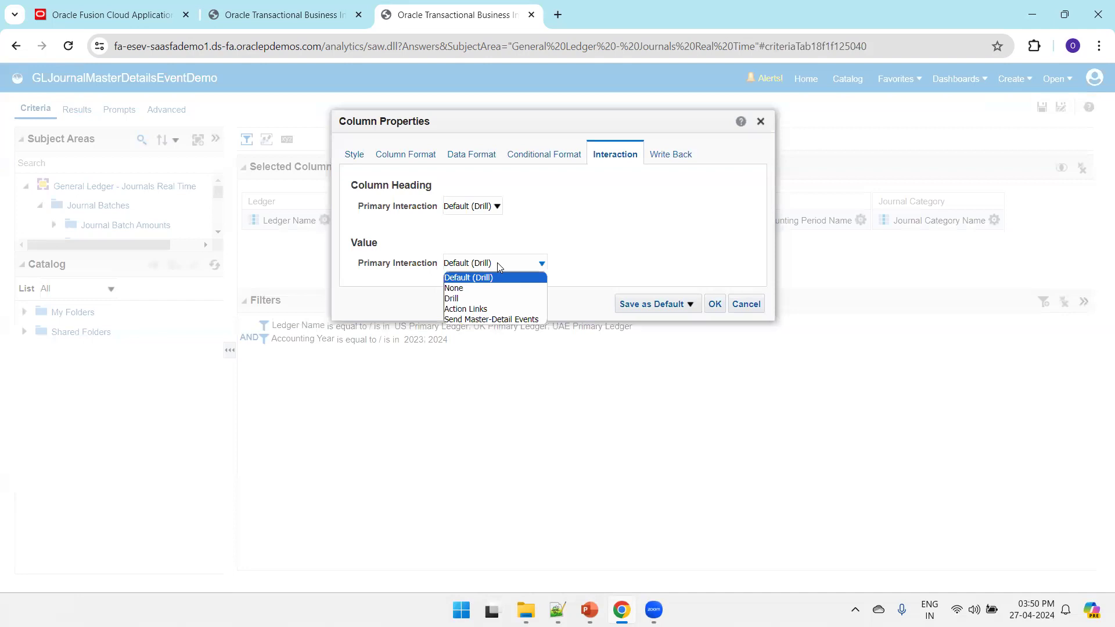
left_click(485, 320)
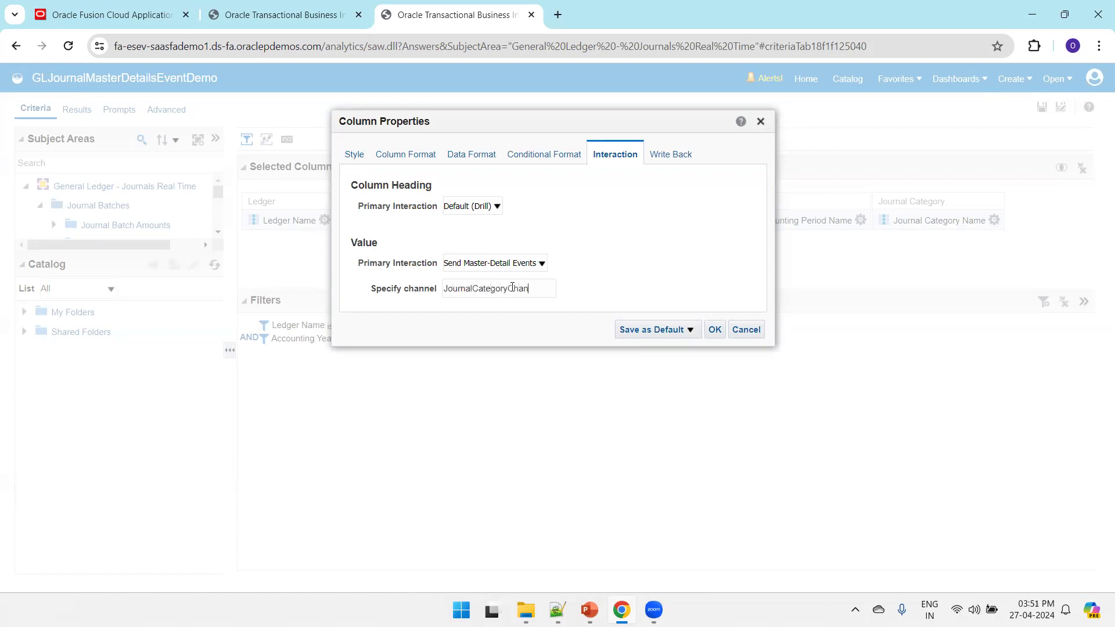
Copy the channel name JournalCategoryChannel into a new Notepad++ document, and return to the column properties in the browser
double_click(512, 288)
key("ctrl+c")
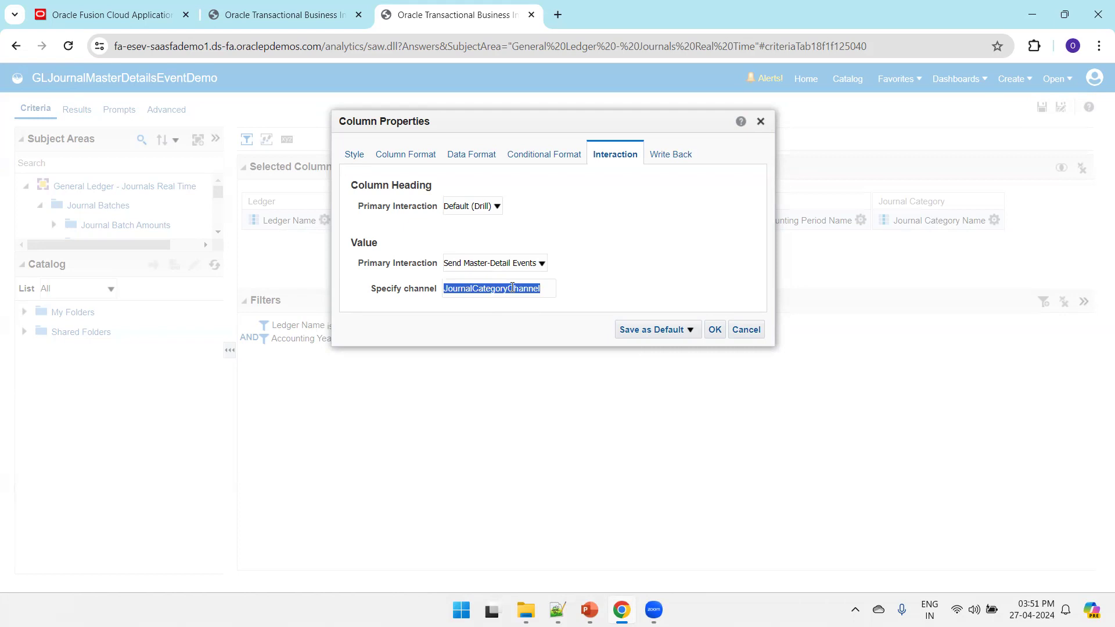
key("super")
left_click(557, 610)
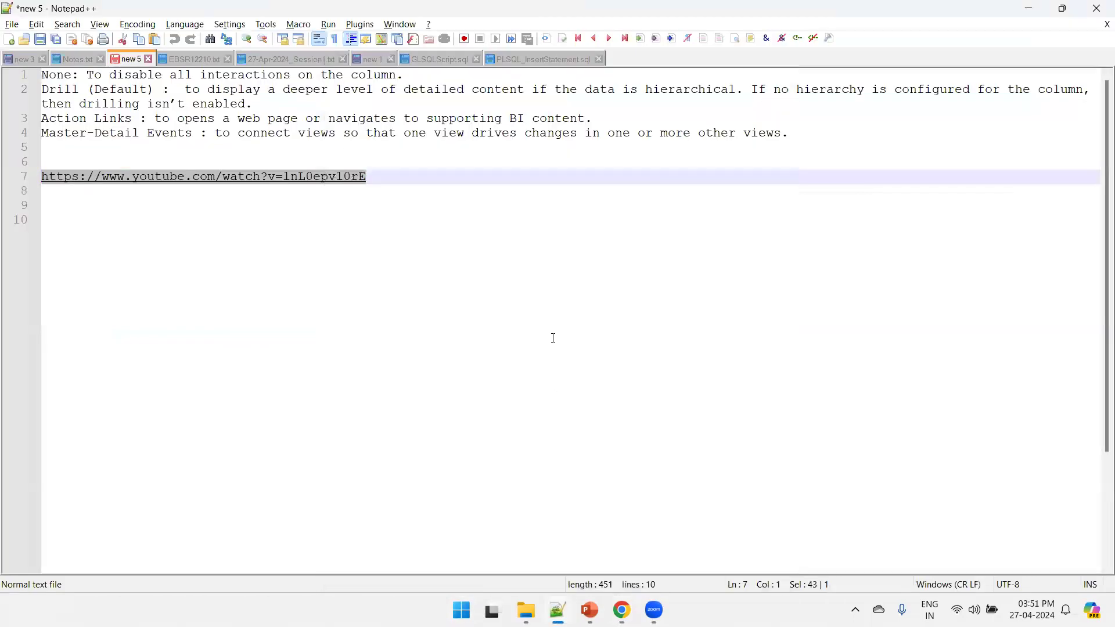
key("ctrl+n")
key("ctrl+v")
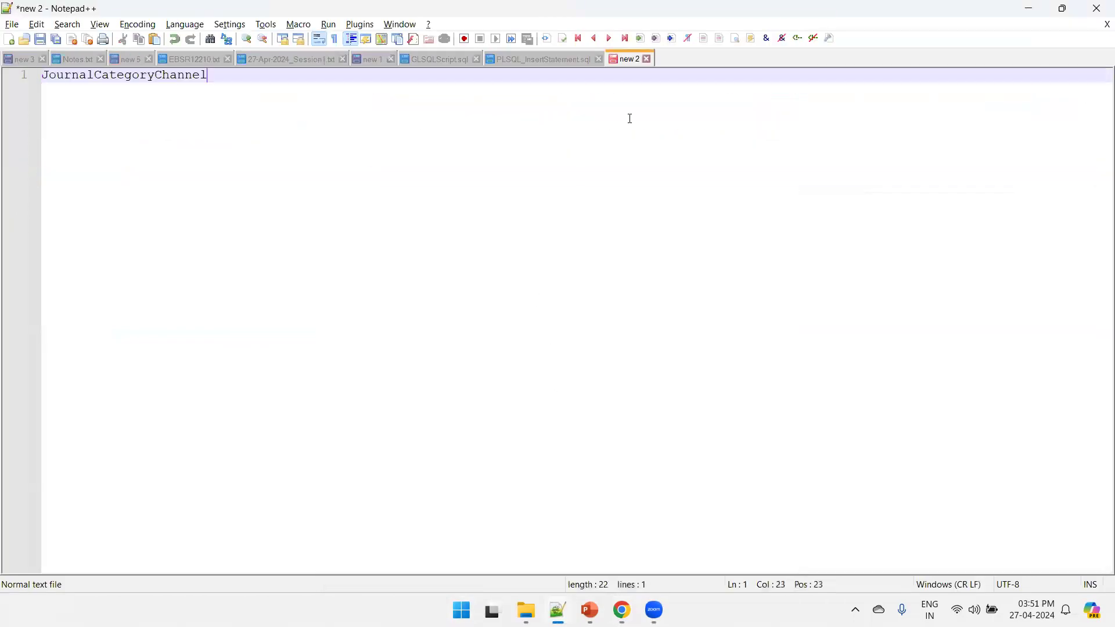
scroll(630, 118, "up", 3)
key("alt+Tab")
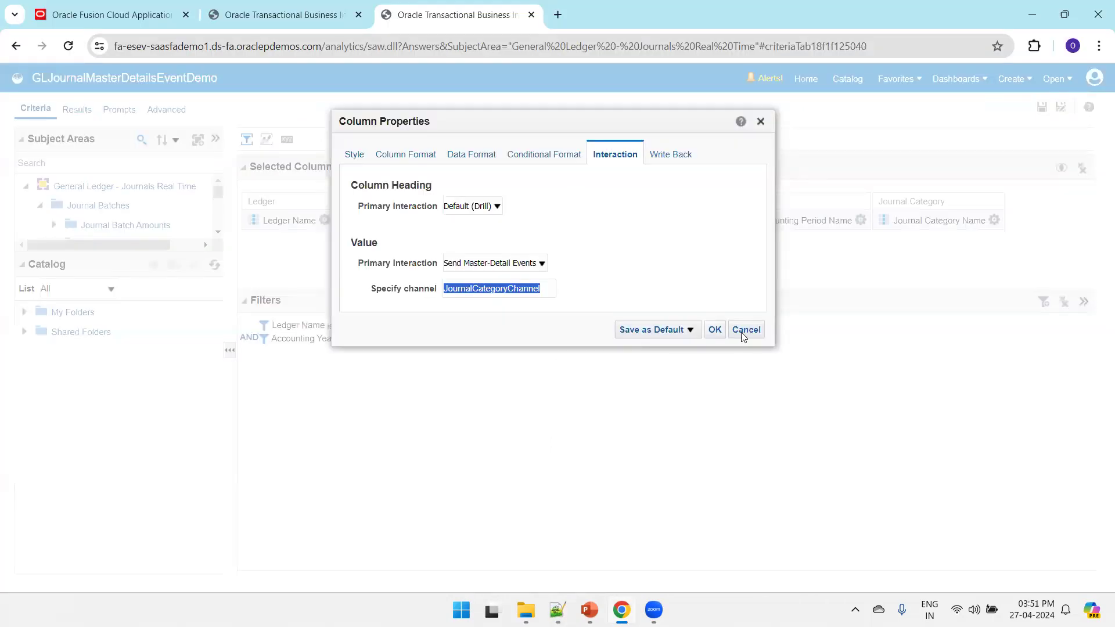
Apply the column interaction settings, display the analysis results, and add a bar graph view with the recommended subtype
left_click(715, 331)
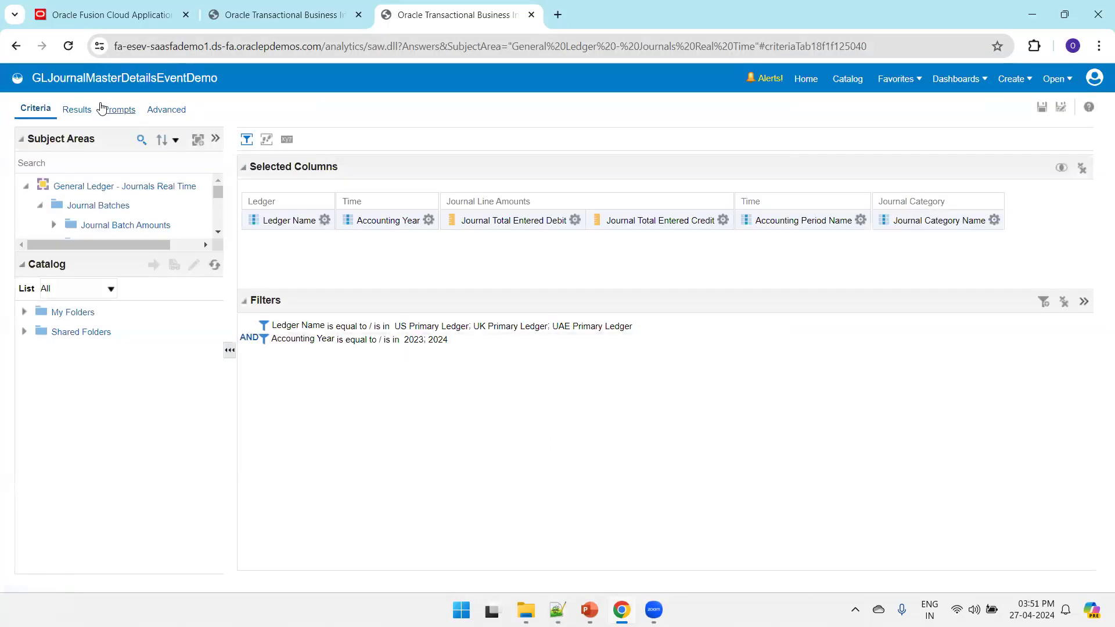
left_click(79, 110)
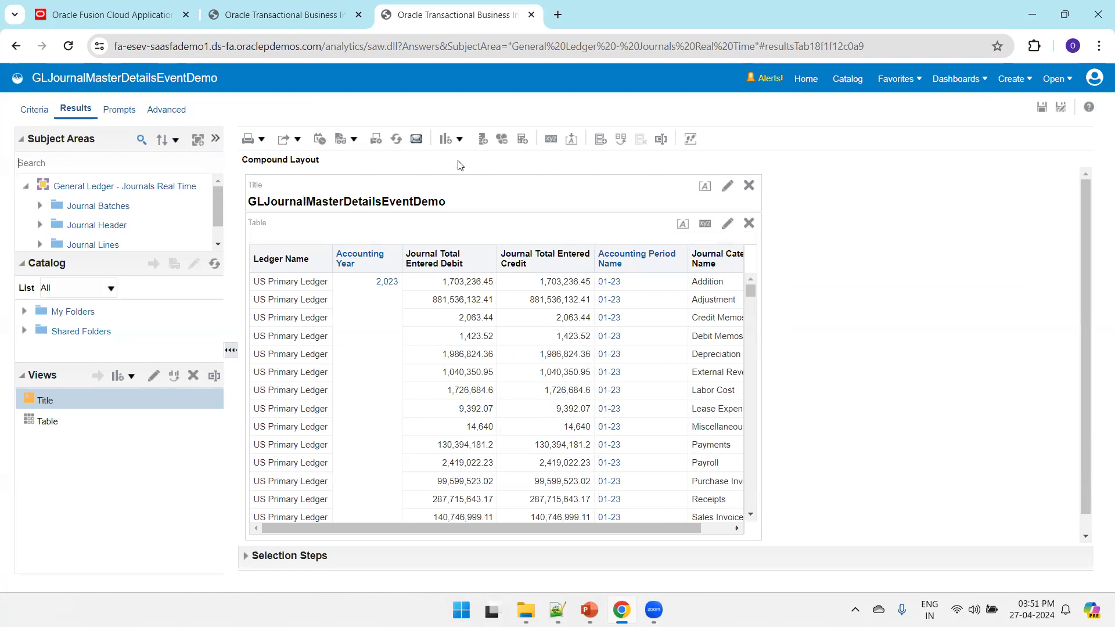
left_click(446, 141)
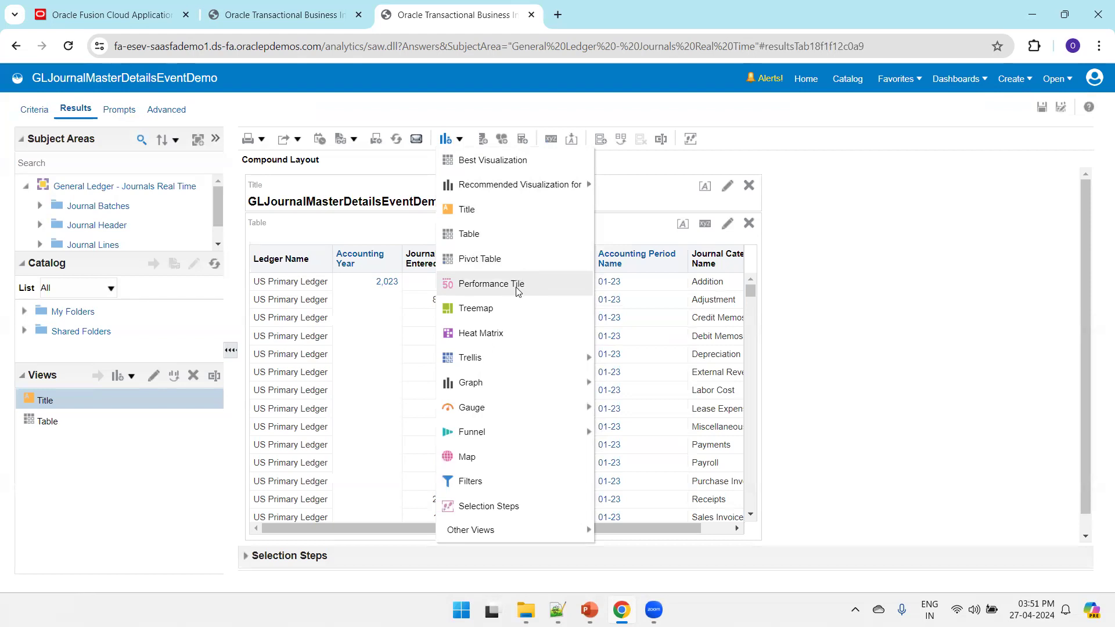
mouse_move(505, 383)
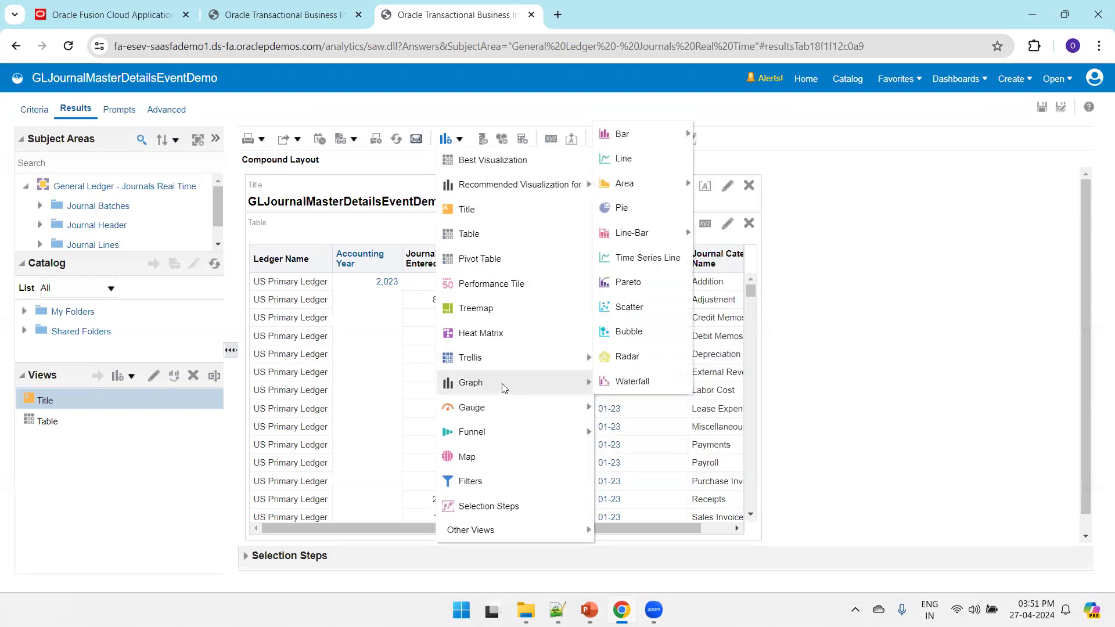
mouse_move(647, 135)
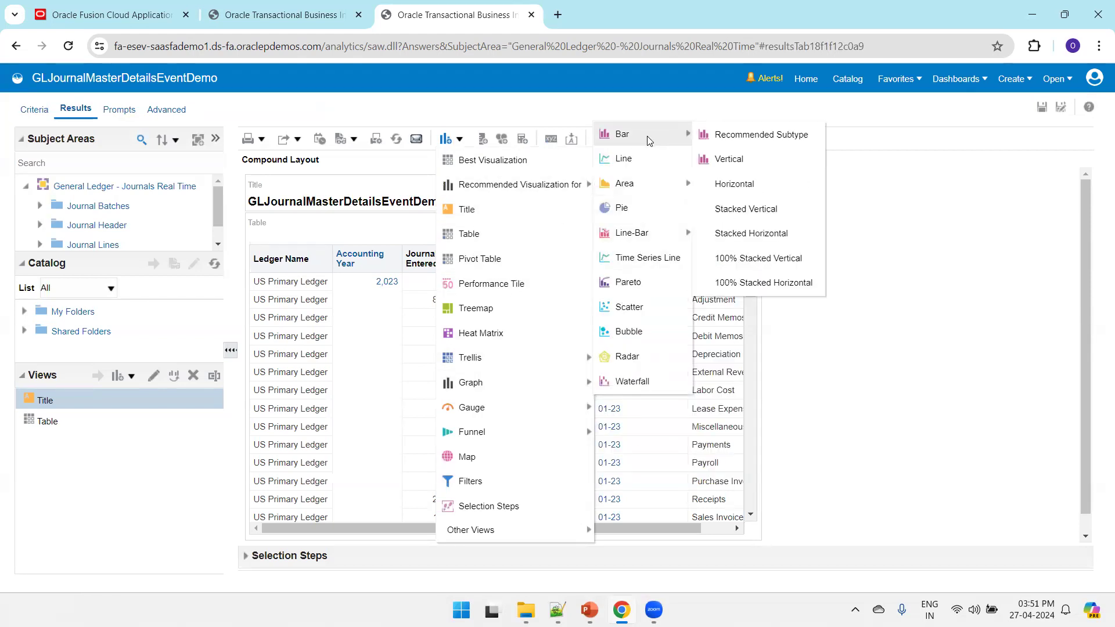
left_click(740, 140)
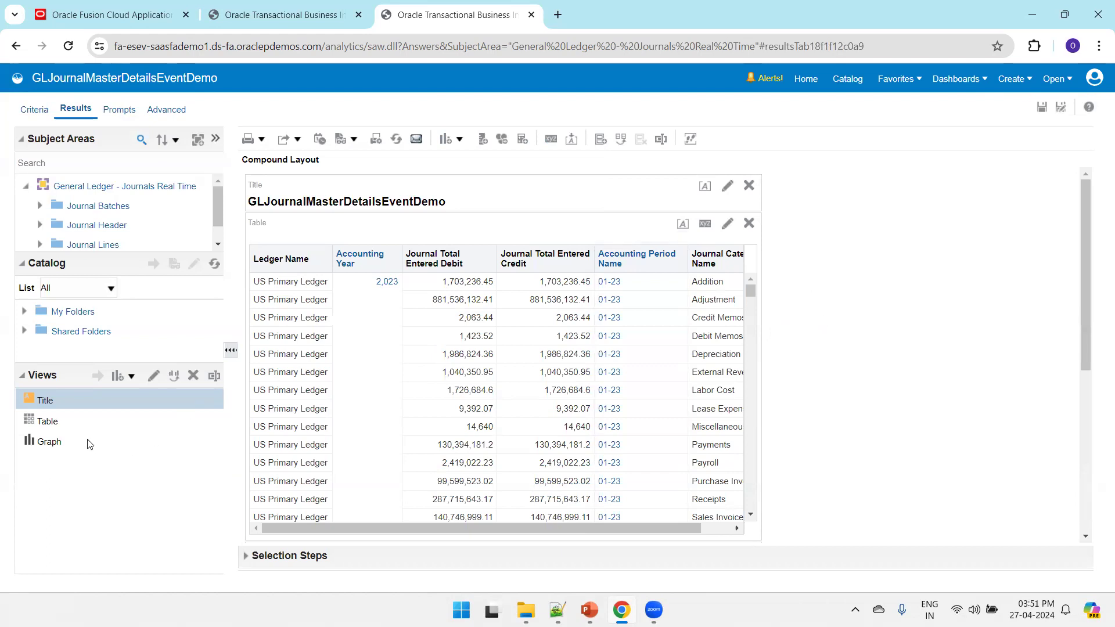
Open the new graph view for editing in full screen and enlarge its Layout pane to show all drop areas
left_click(71, 441)
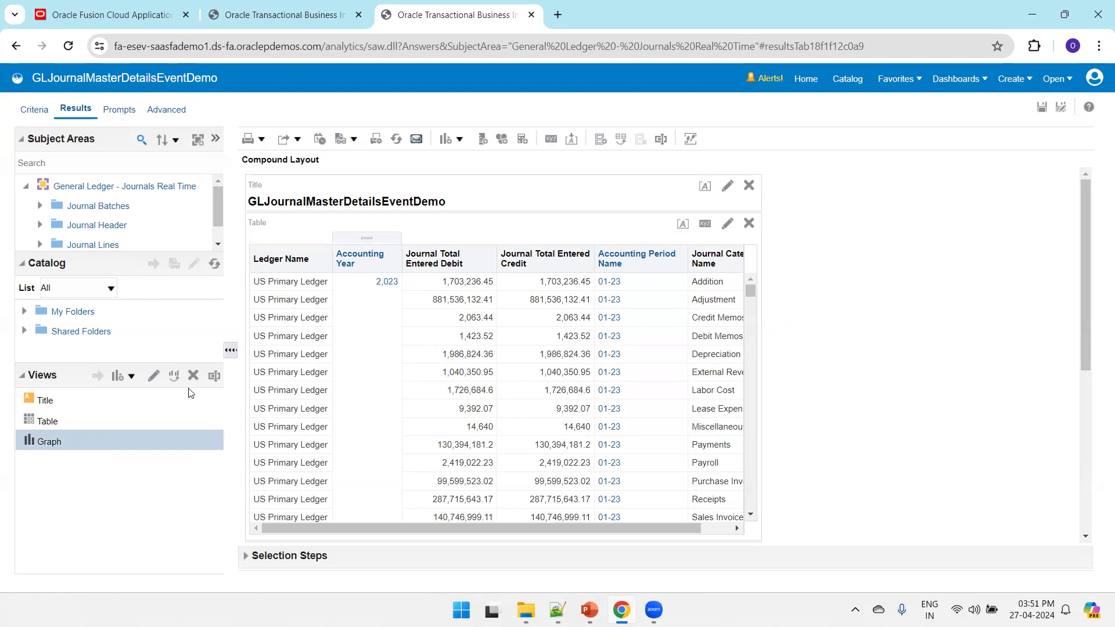
left_click(149, 379)
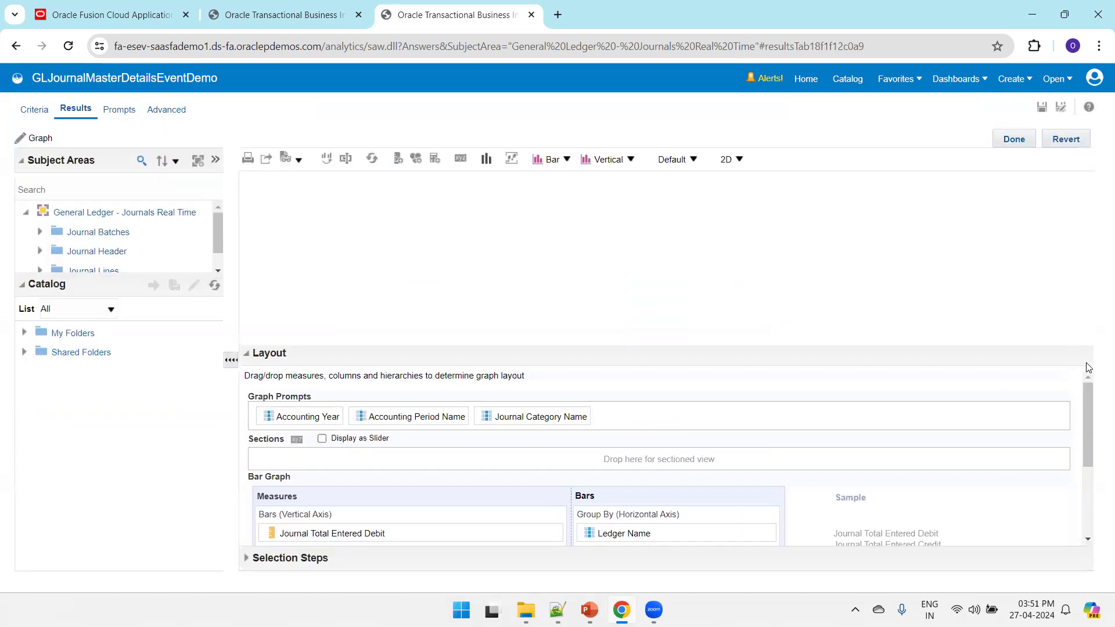
key("F11")
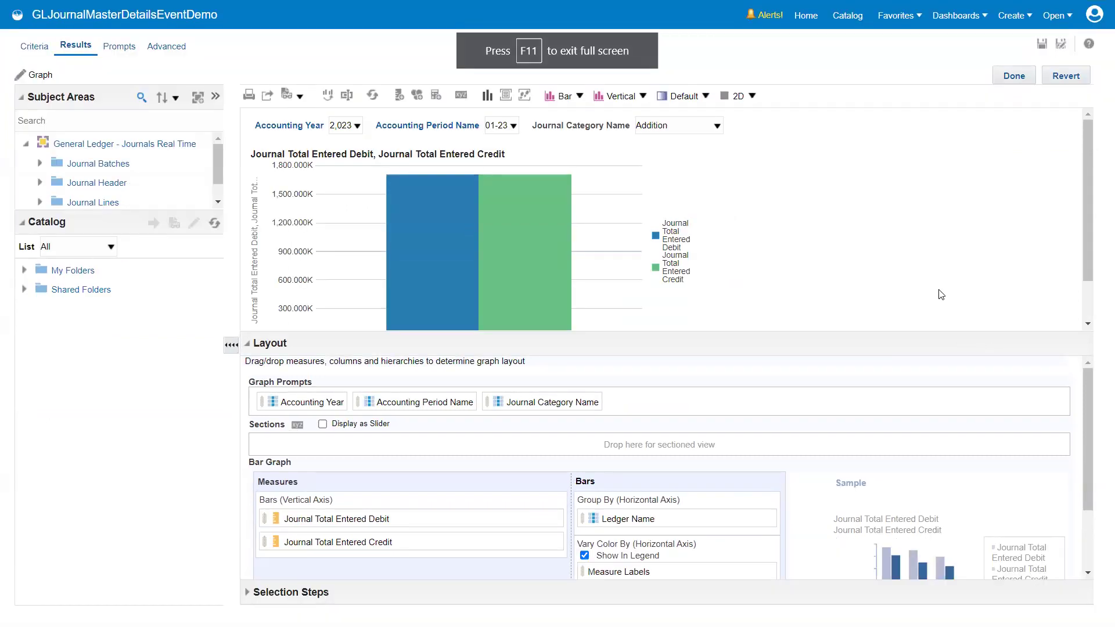
scroll(1092, 448, "down", 1)
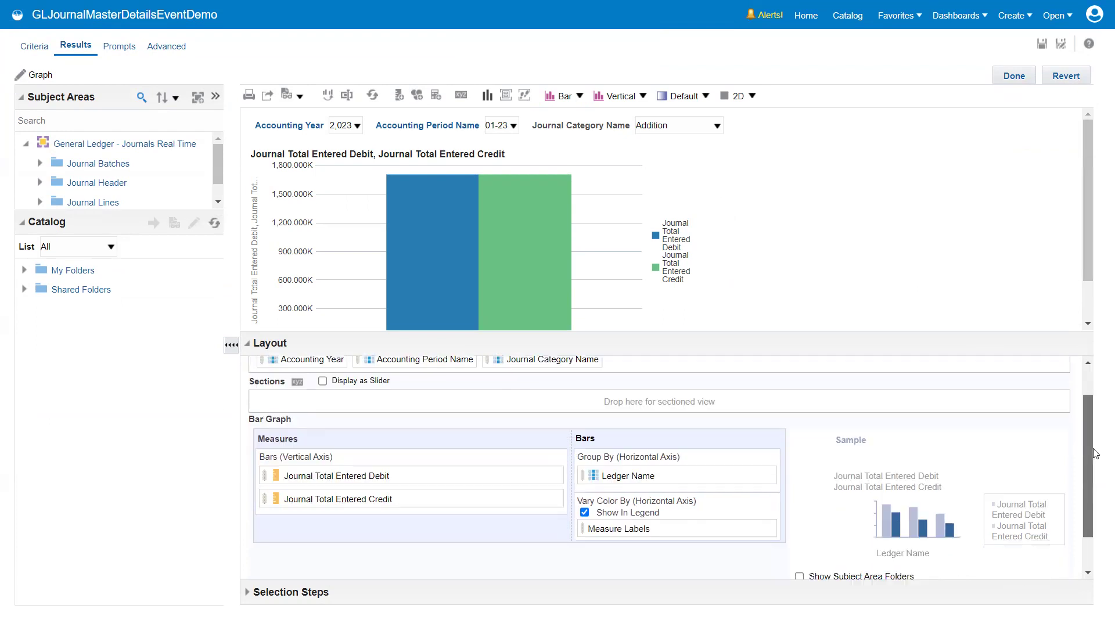
scroll(1094, 448, "down", 1)
left_click_drag(734, 332, 721, 252)
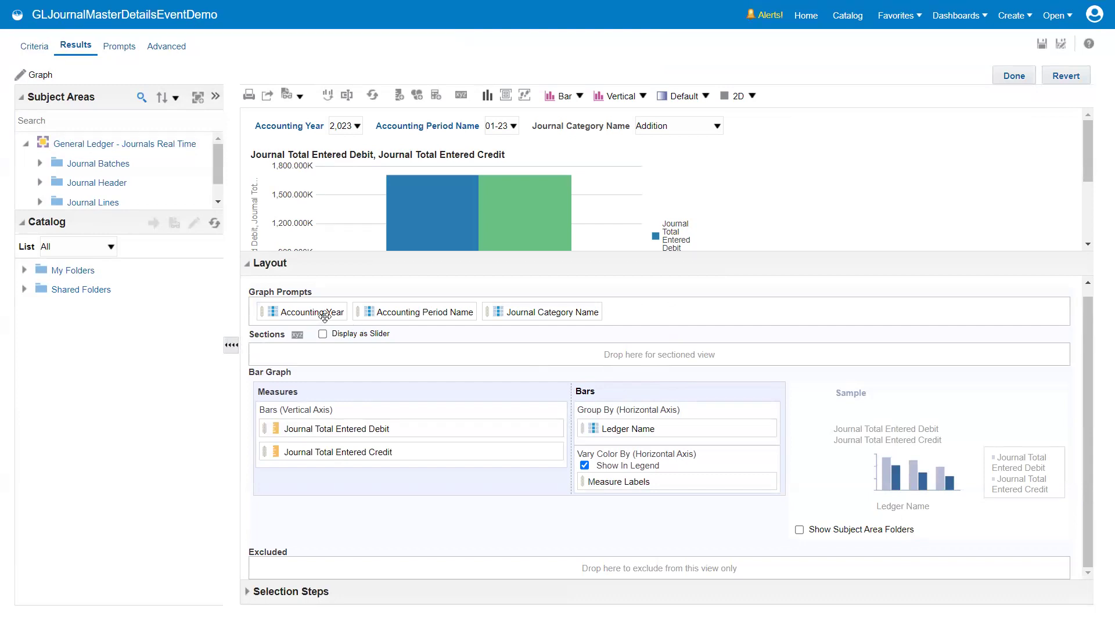
Exclude Accounting Year, Ledger Name and Journal Total Entered Credit from the graph, and vary the bar color by Journal Category Name
left_click_drag(324, 315, 322, 571)
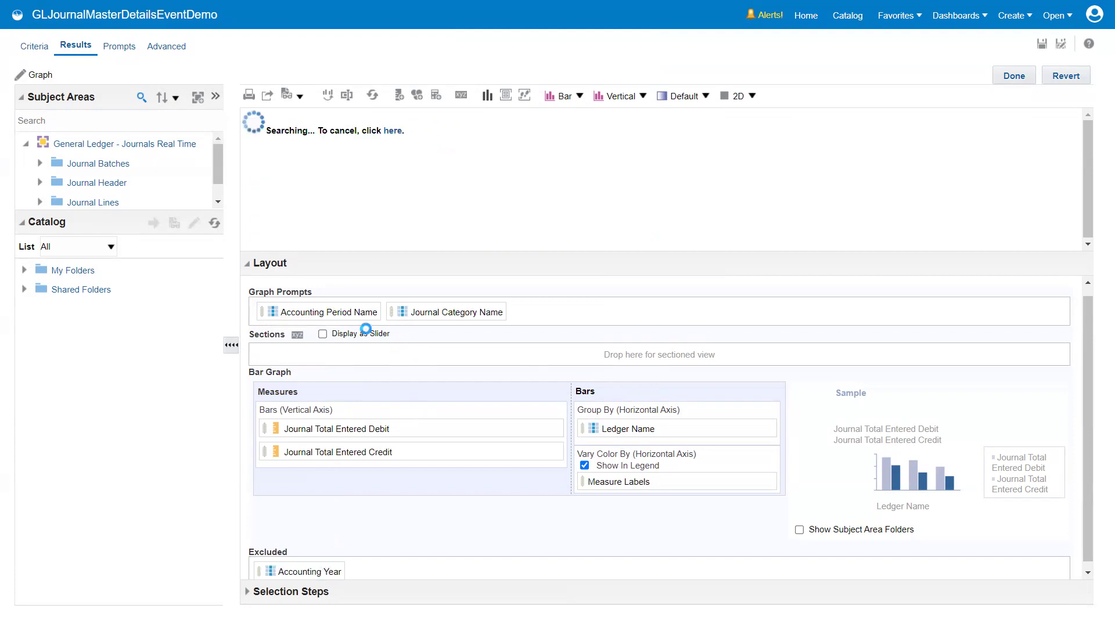
left_click_drag(449, 313, 659, 464)
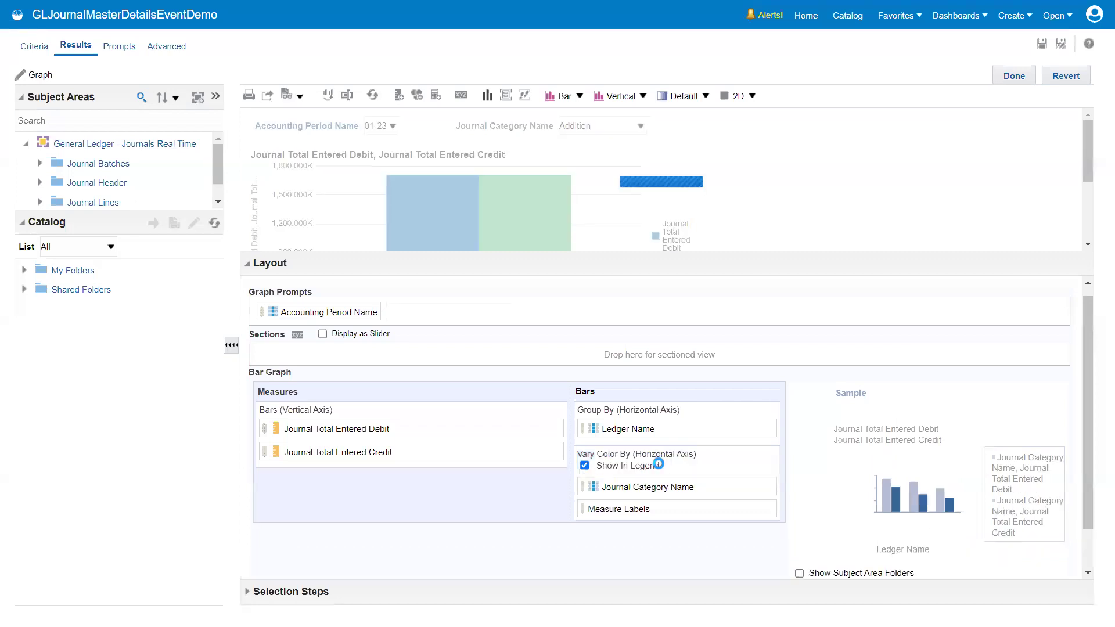
left_click_drag(623, 430, 288, 569)
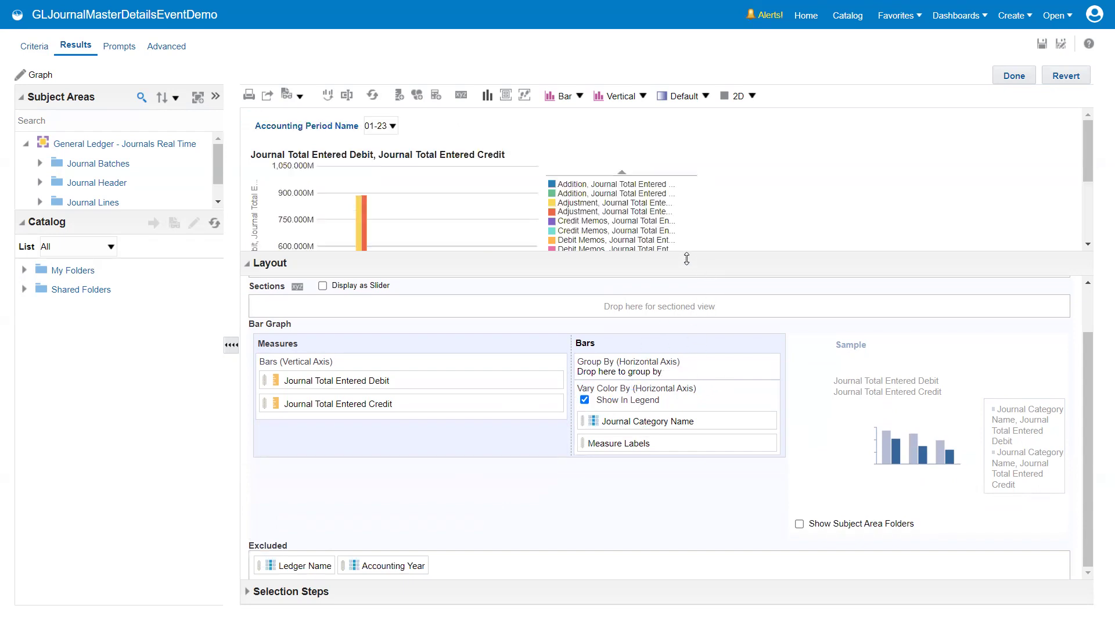
left_click_drag(686, 259, 703, 326)
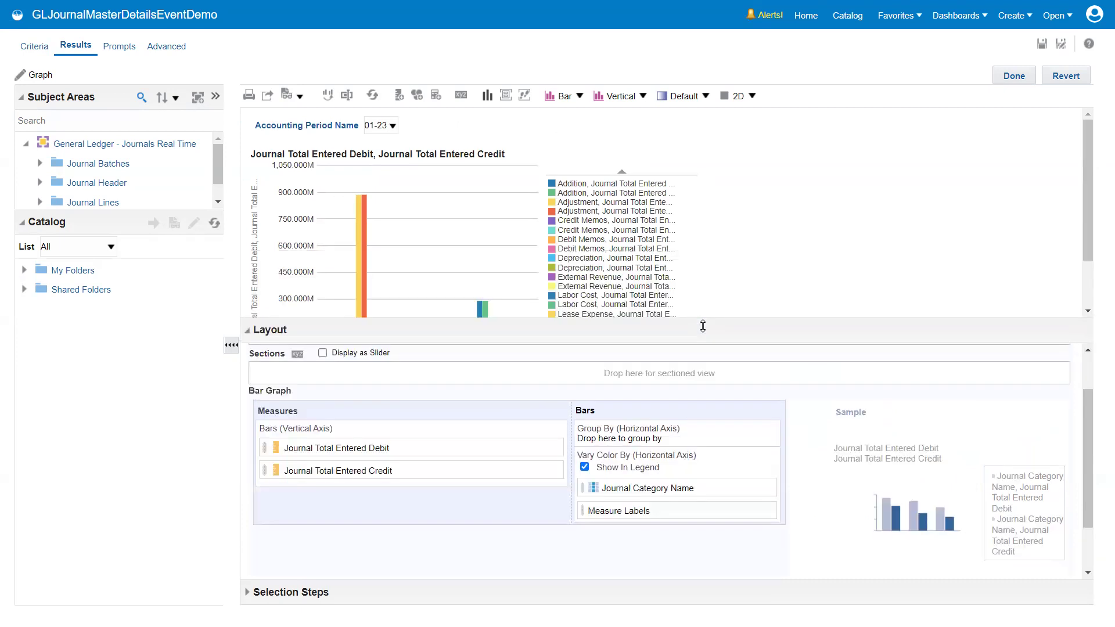
left_click_drag(364, 471, 348, 563)
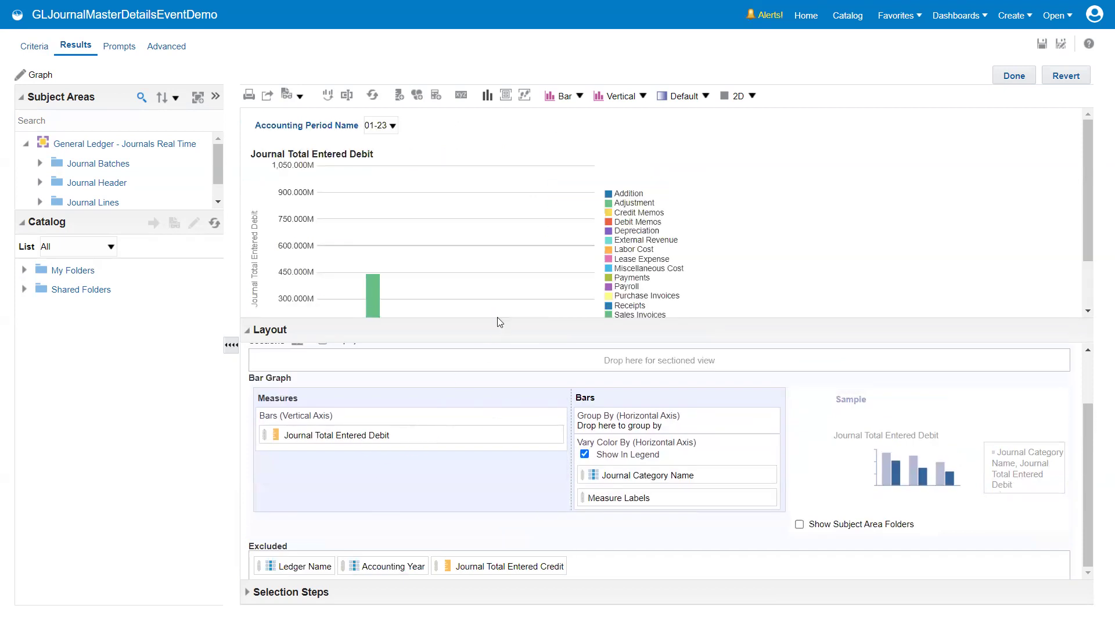
left_click_drag(567, 323, 568, 342)
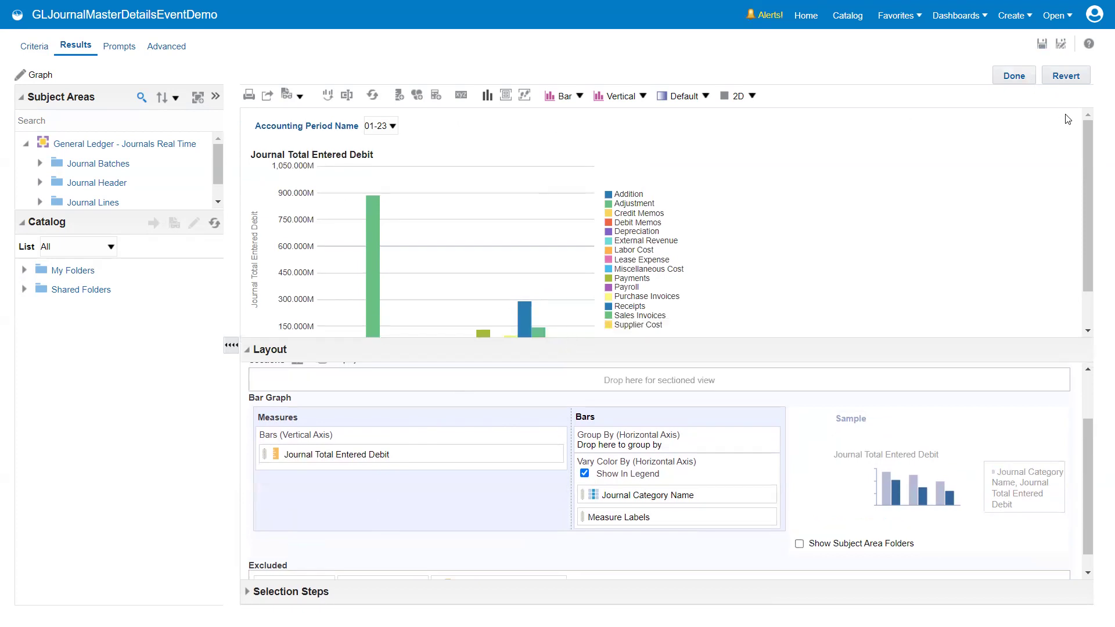
Save the analysis, return to the compound layout, and place the graph to the left of the table
left_click(1042, 44)
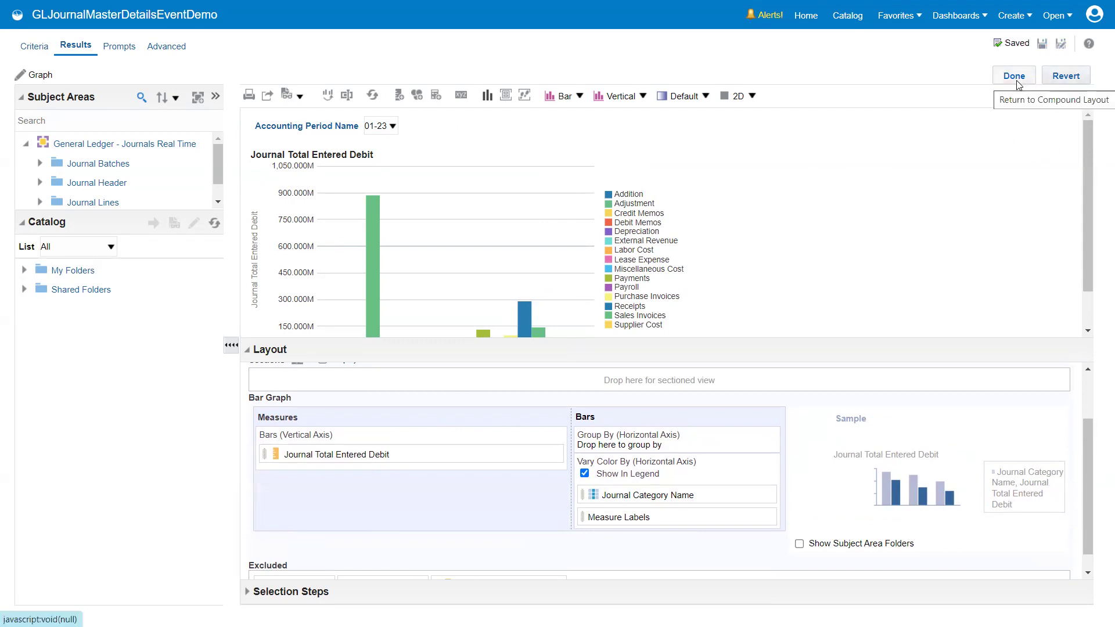
left_click(1016, 82)
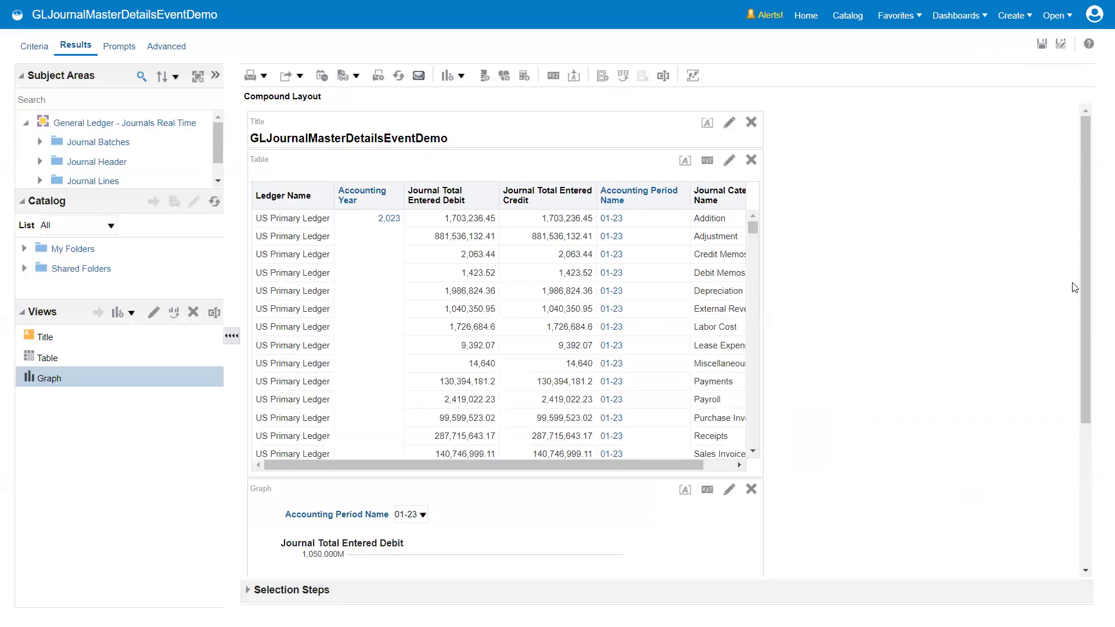
mouse_move(1086, 279)
left_mouse_down()
mouse_move(1099, 436)
mouse_move(1091, 301)
left_mouse_up()
left_click_drag(269, 452, 266, 234)
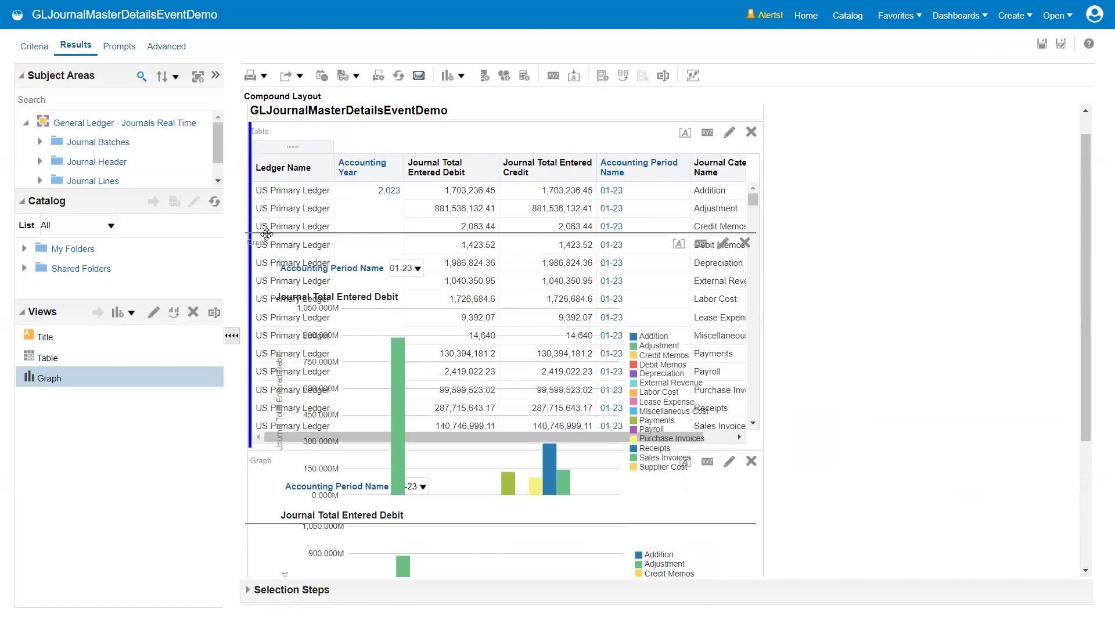
left_click_drag(266, 234, 269, 238)
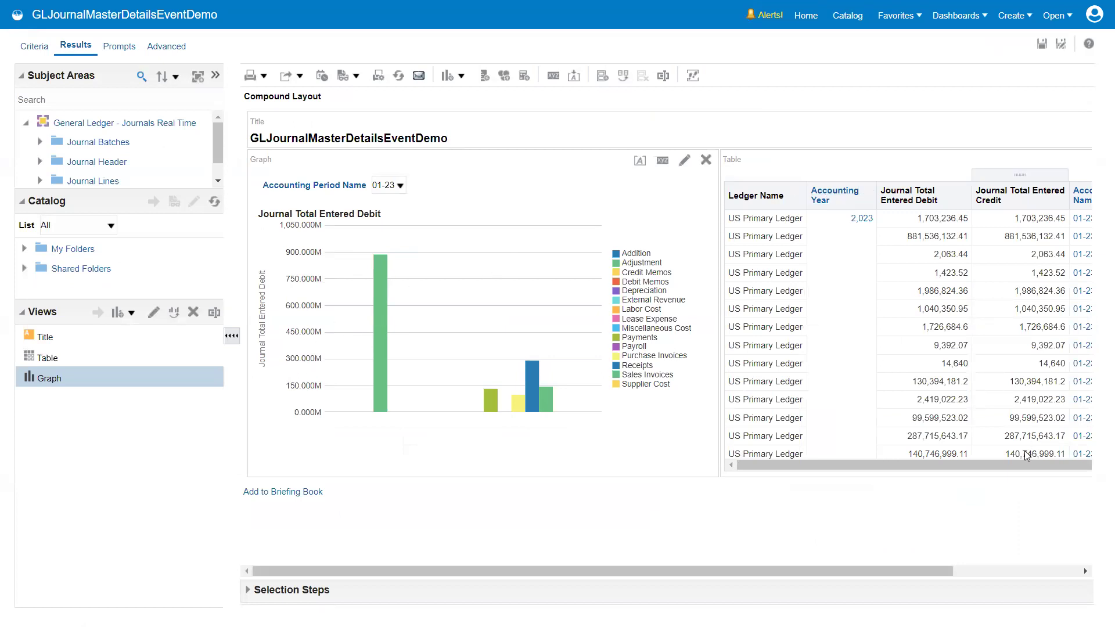
Set the table view to listen to master-detail events on the channel JournalCategoryChannel
left_click_drag(1013, 464, 1044, 465)
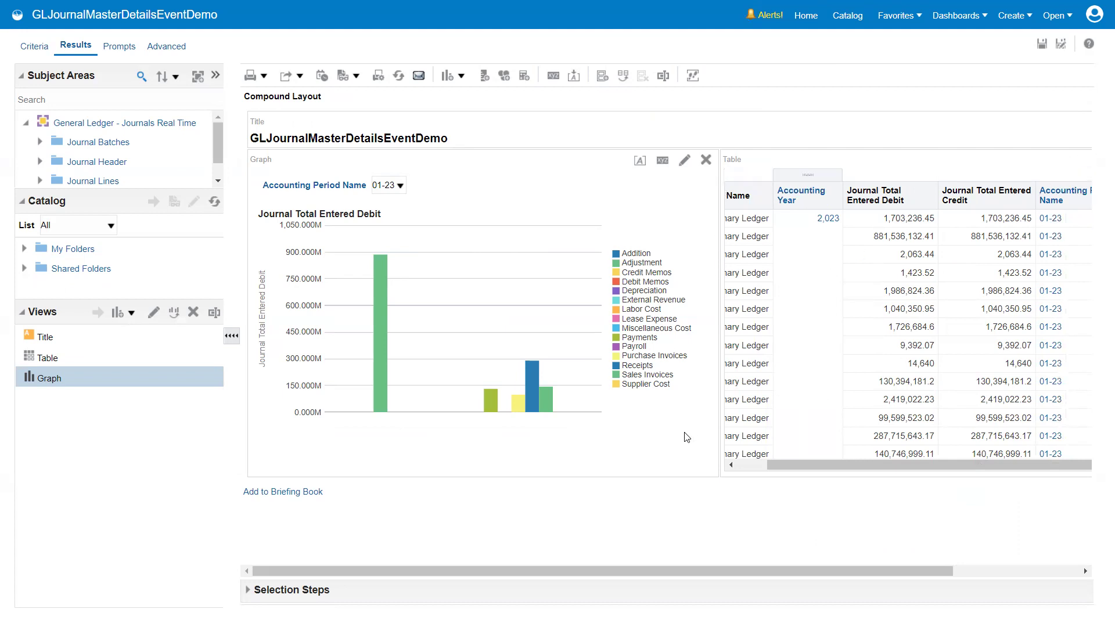
left_click_drag(328, 569, 329, 569)
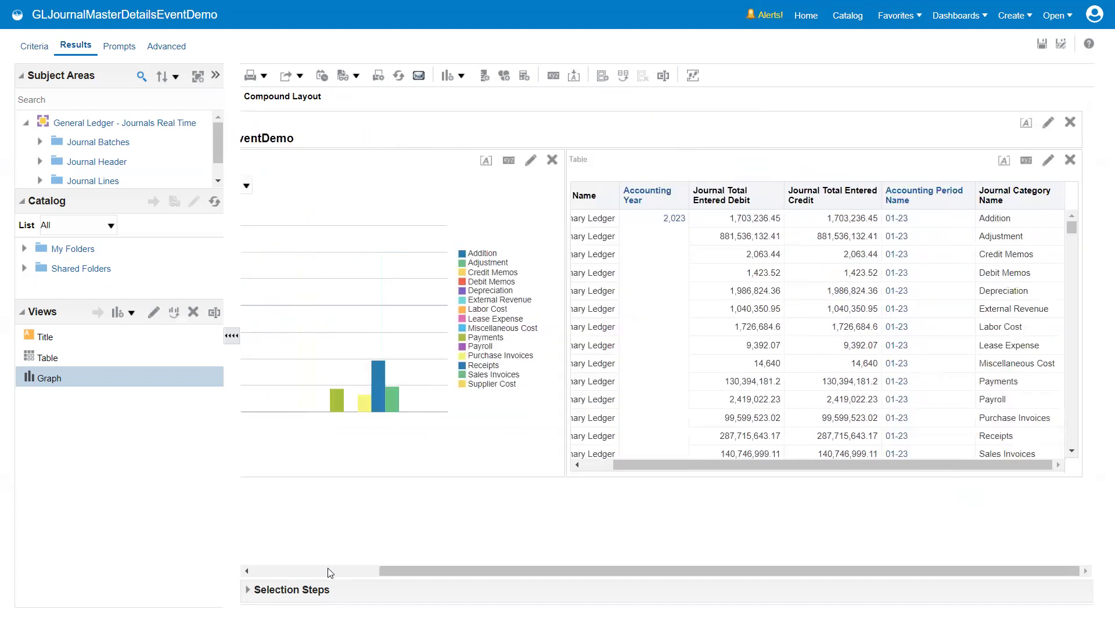
left_click(1027, 165)
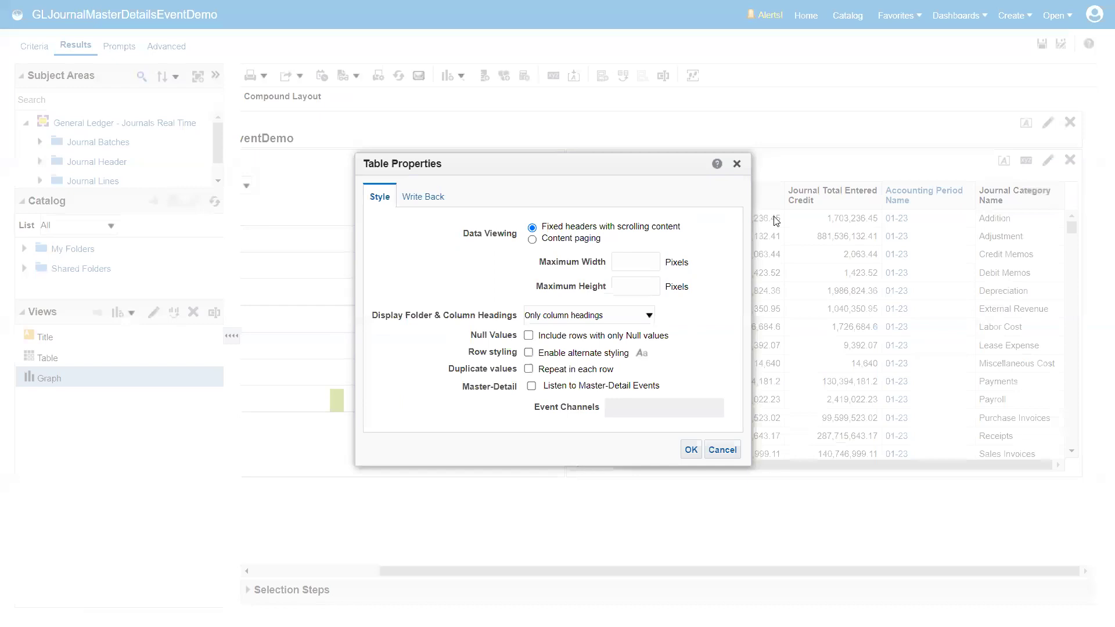
left_click(531, 386)
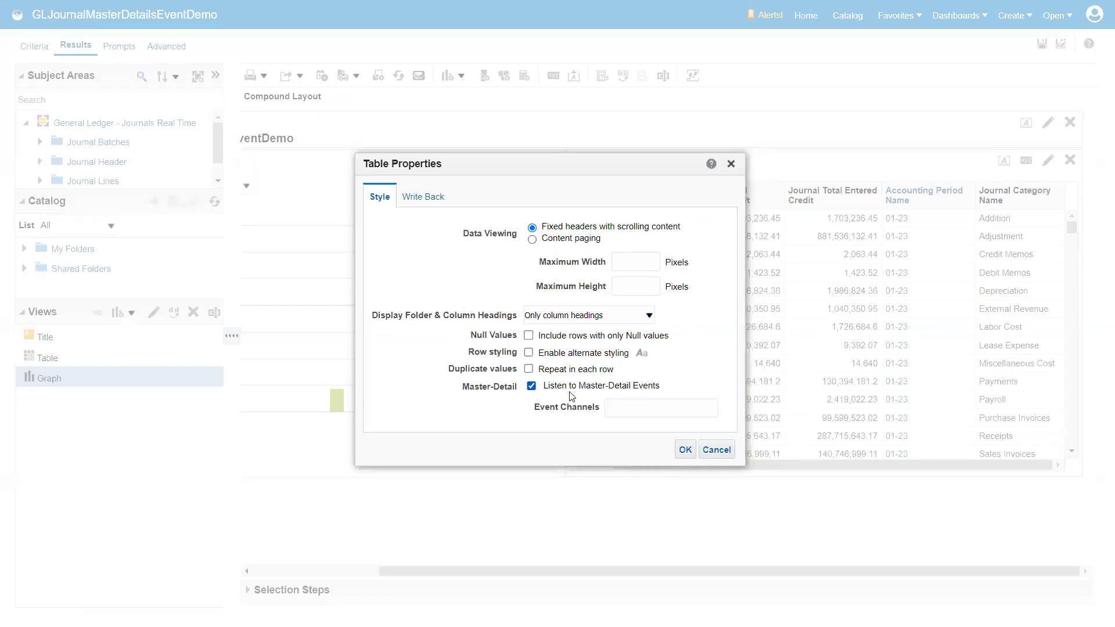
left_click(643, 408)
type("JournalCategoryChannel")
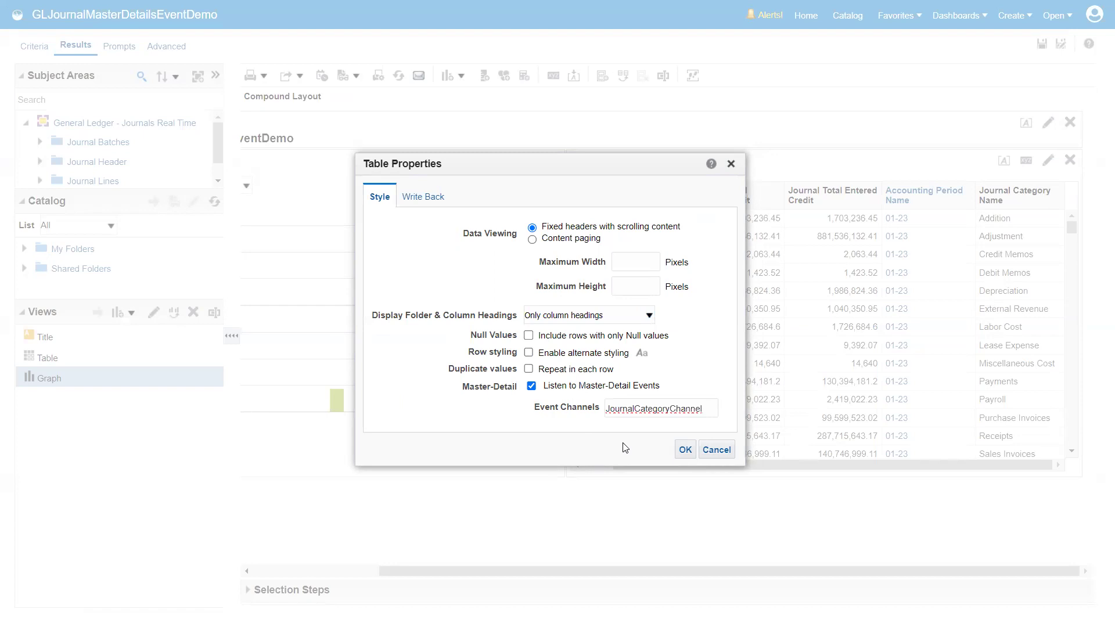
left_click(685, 451)
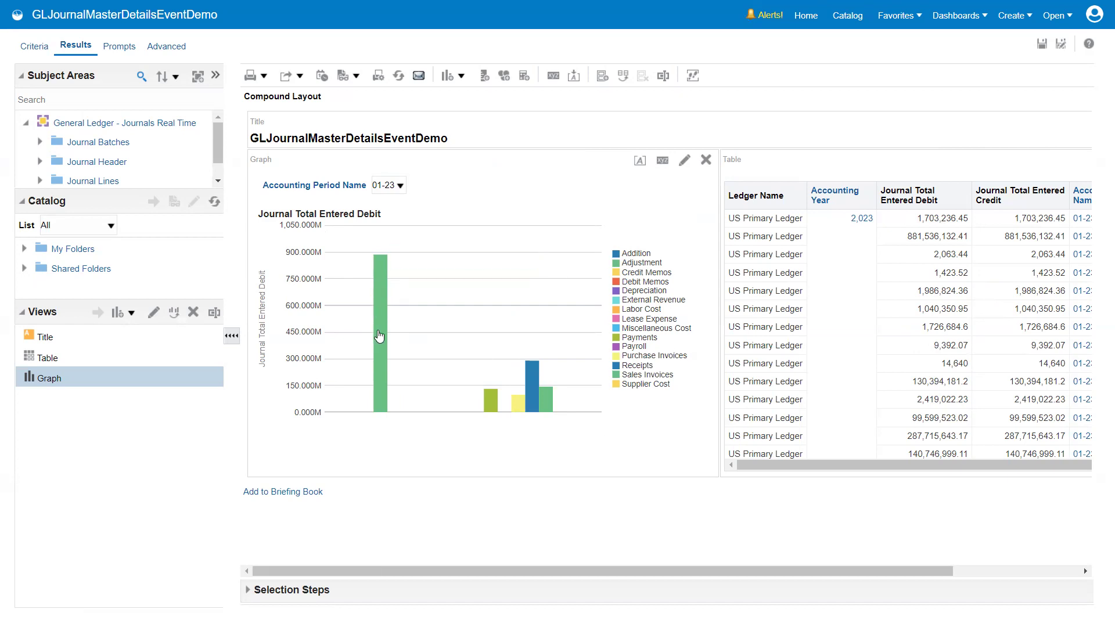
Edit the table view and move the Journal Category Name column to the table prompts
mouse_move(382, 337)
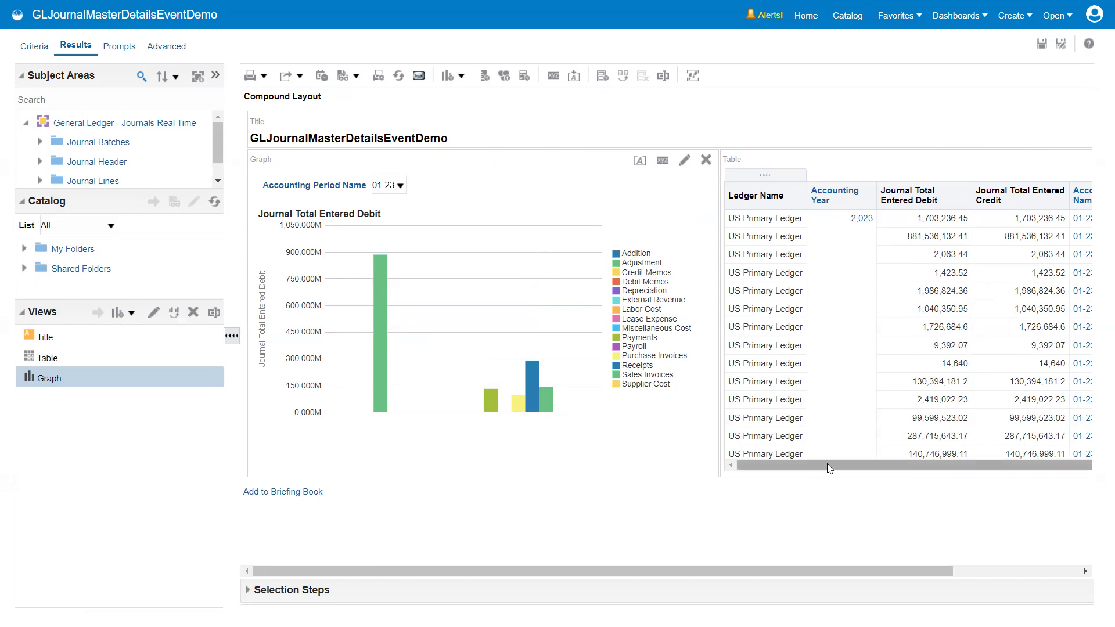
left_click_drag(829, 468, 957, 451)
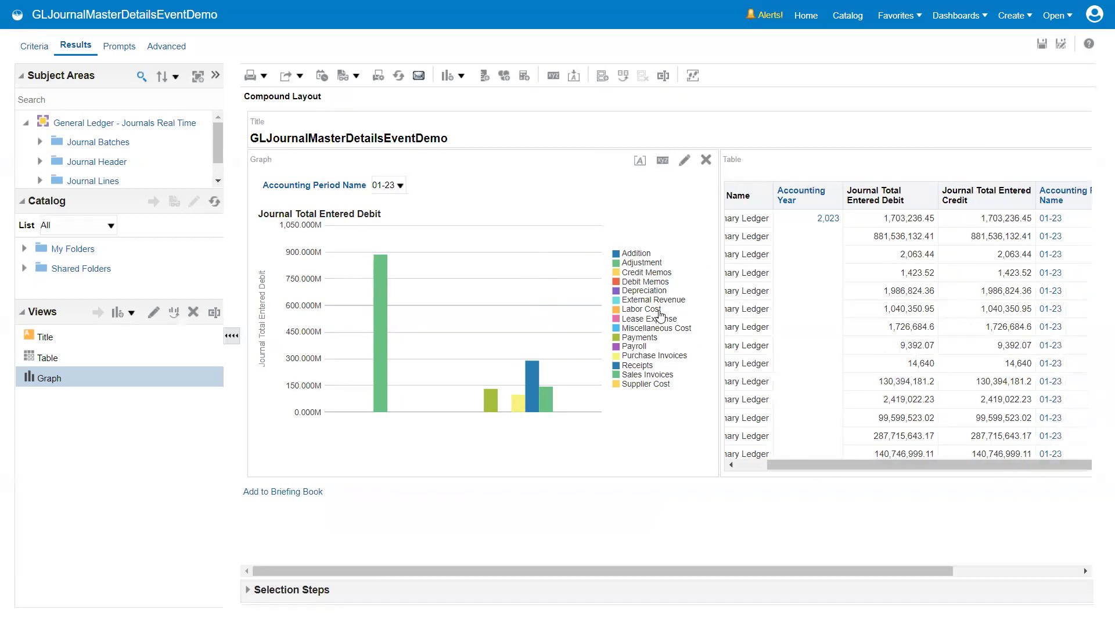
left_click(100, 365)
left_click(152, 314)
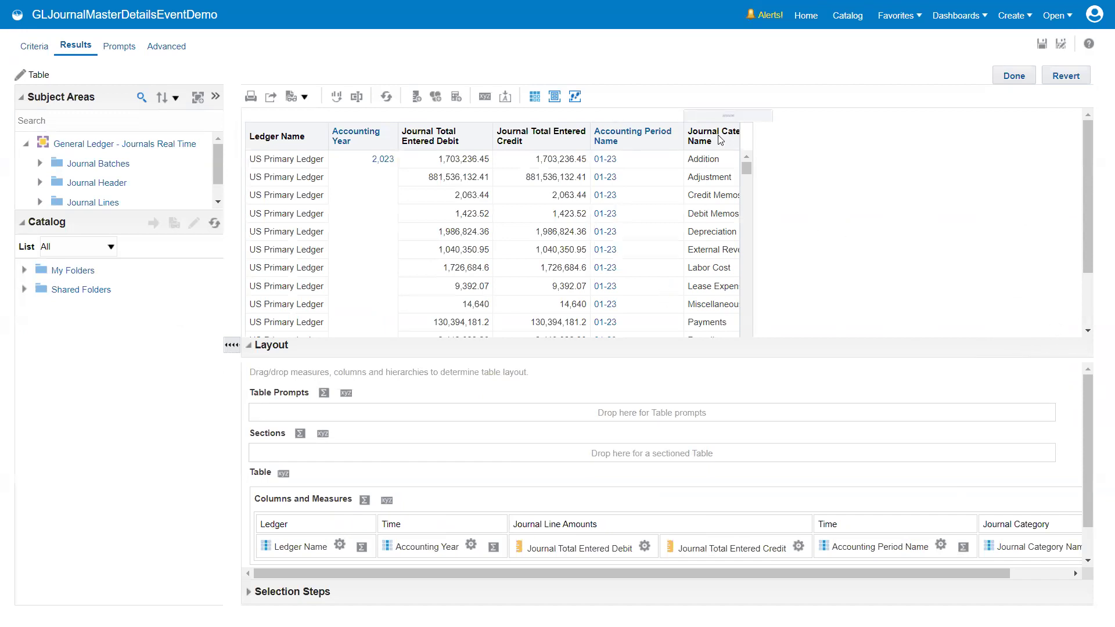
mouse_move(731, 111)
left_mouse_down()
mouse_move(717, 141)
mouse_move(732, 111)
left_mouse_up()
left_click(732, 110)
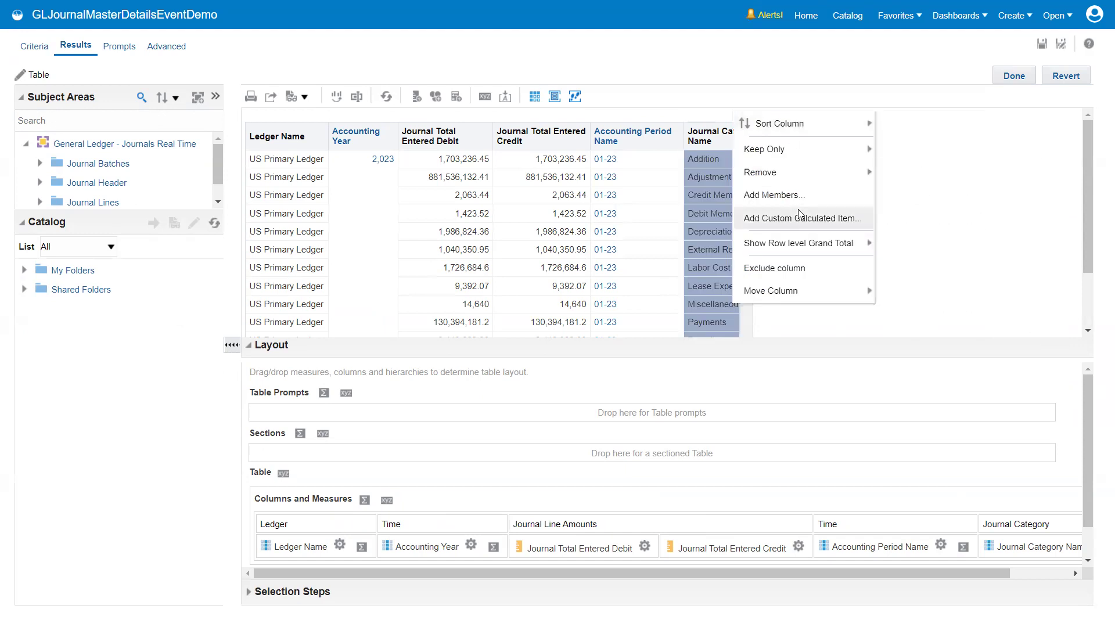
mouse_move(802, 296)
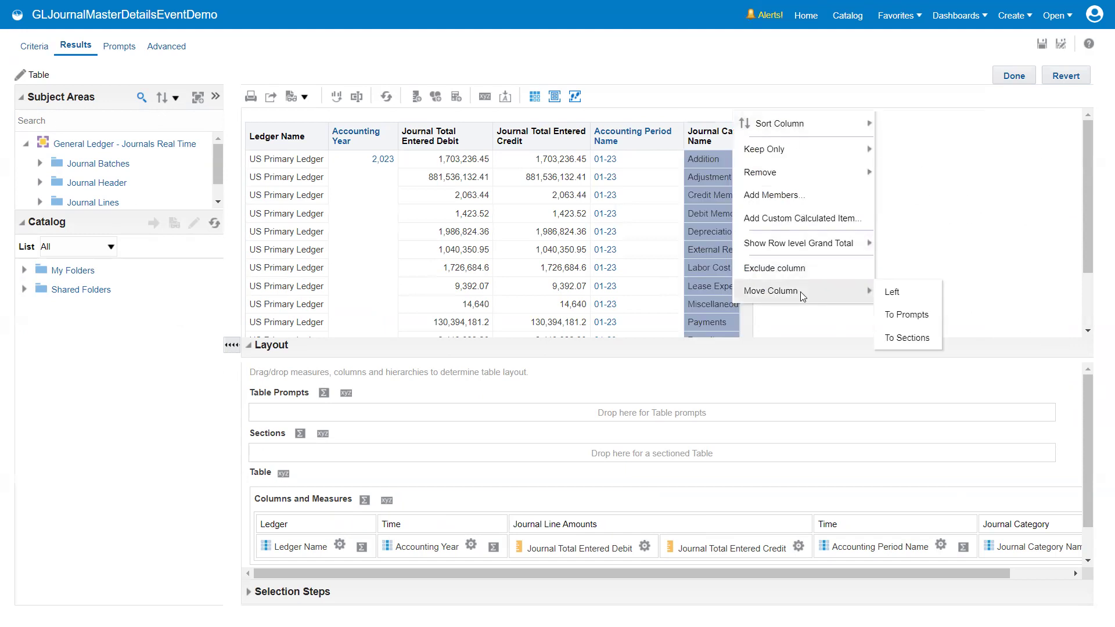
left_click(903, 313)
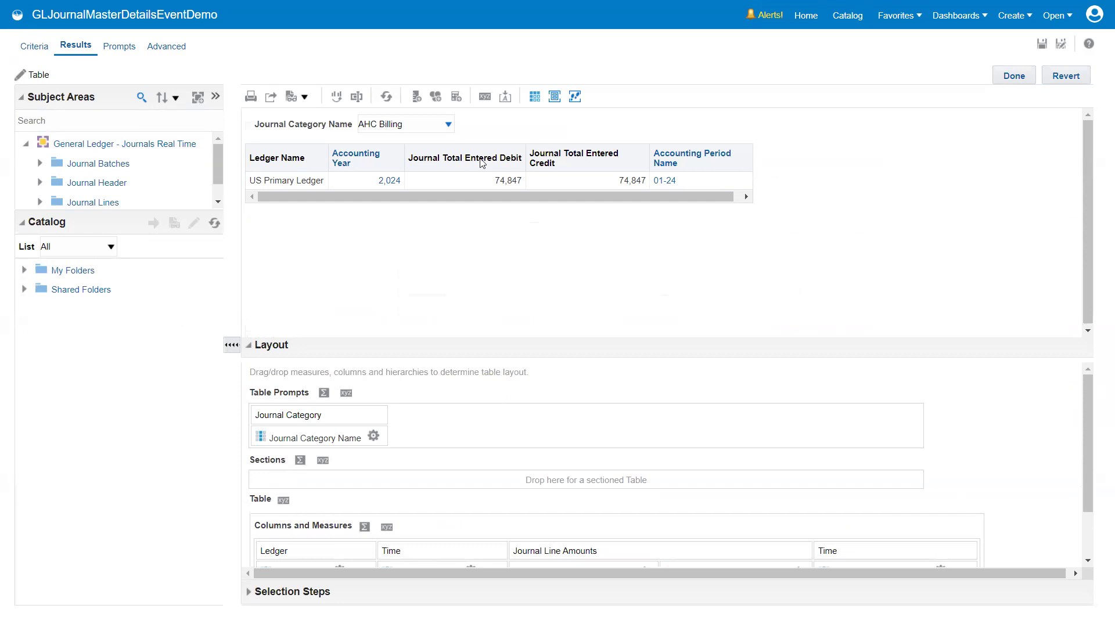
Finish editing the table view, save the analysis, and leave full-screen mode
left_click(1014, 76)
left_click(1042, 45)
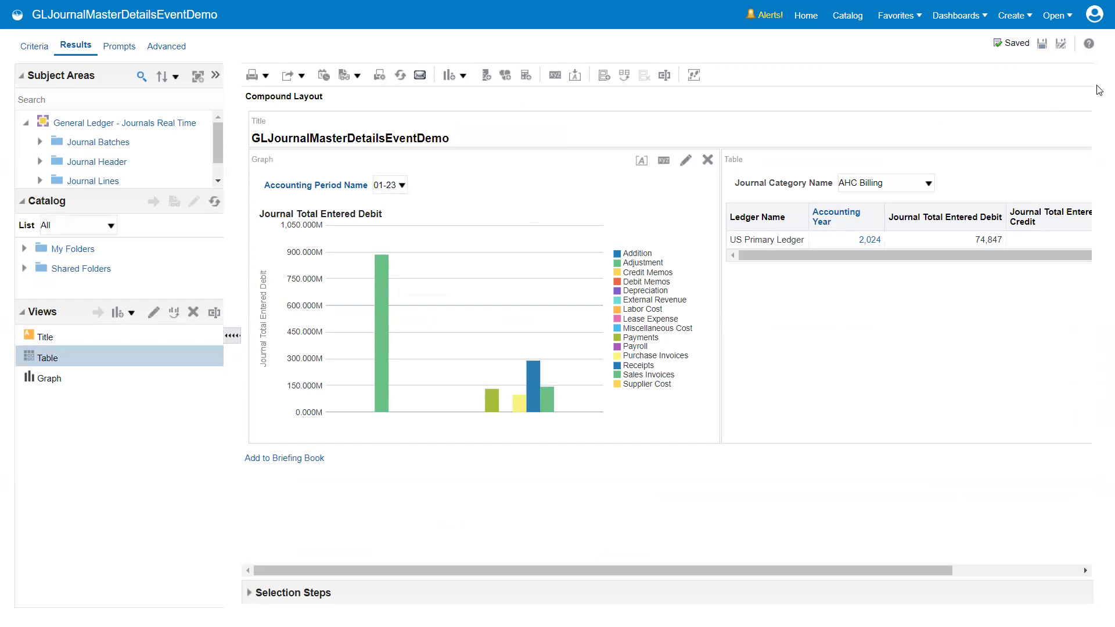
key("F11")
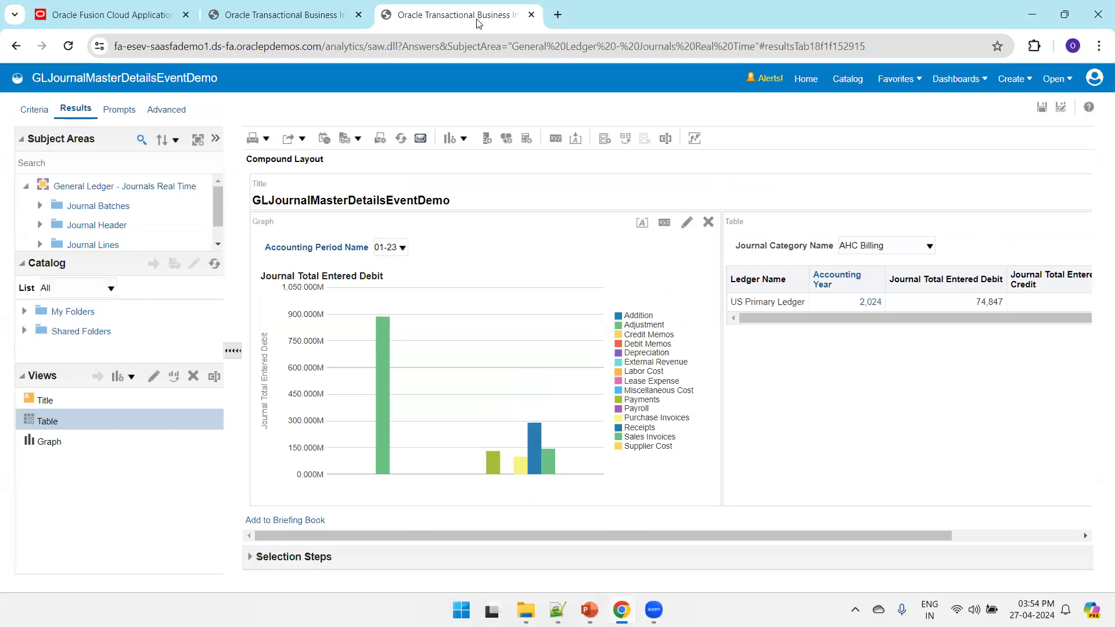
Duplicate the analysis browser tab and open the catalog in the copy
right_click(468, 18)
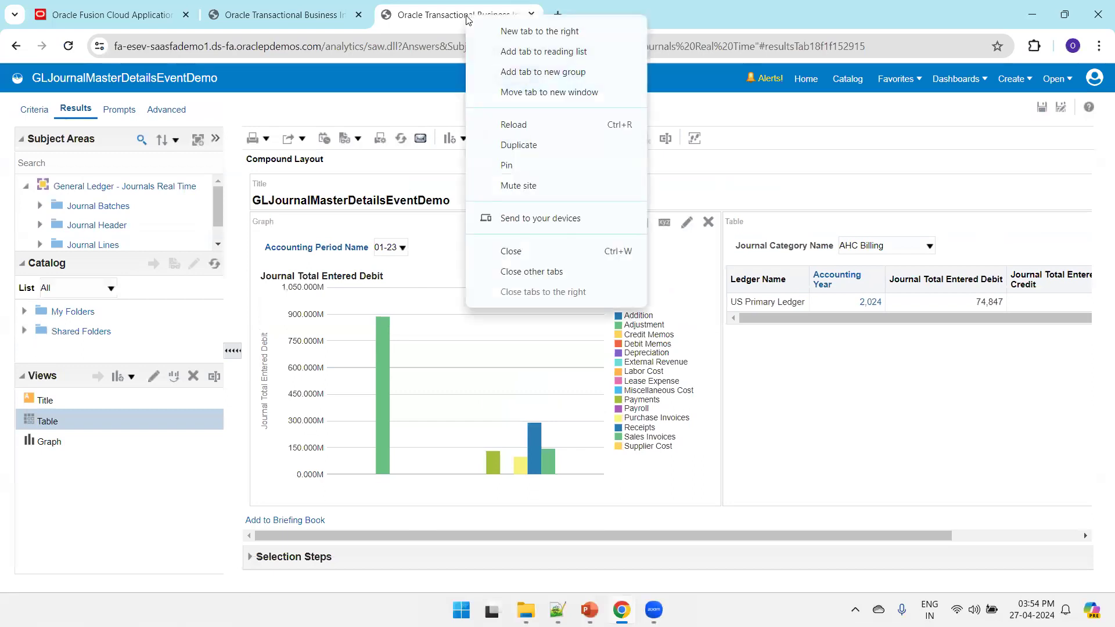
left_click(536, 145)
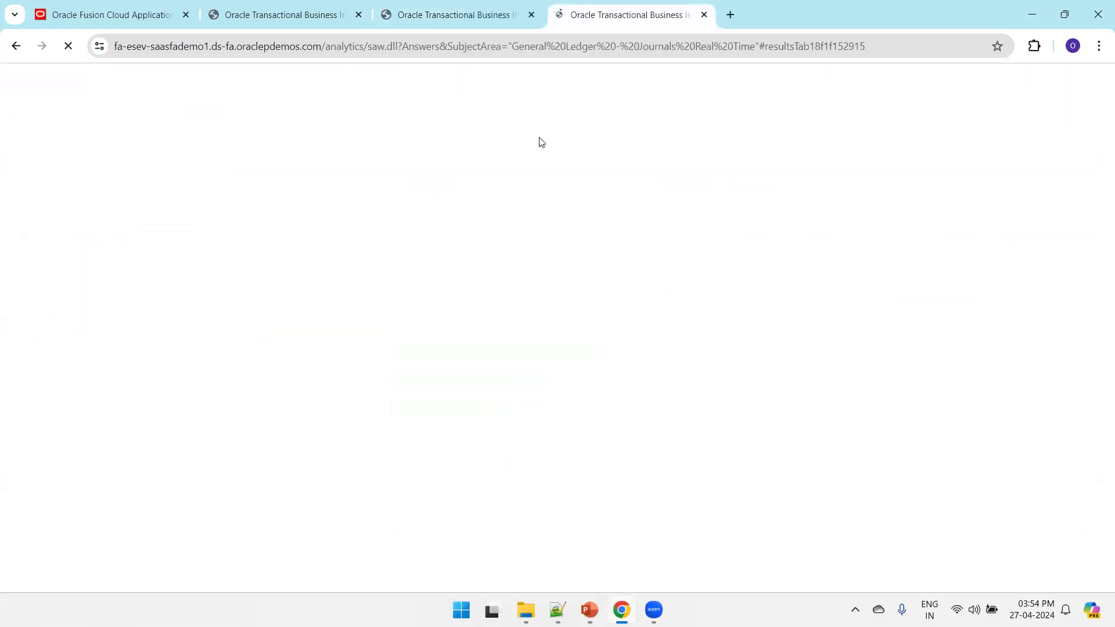
left_click(849, 79)
left_click(620, 137)
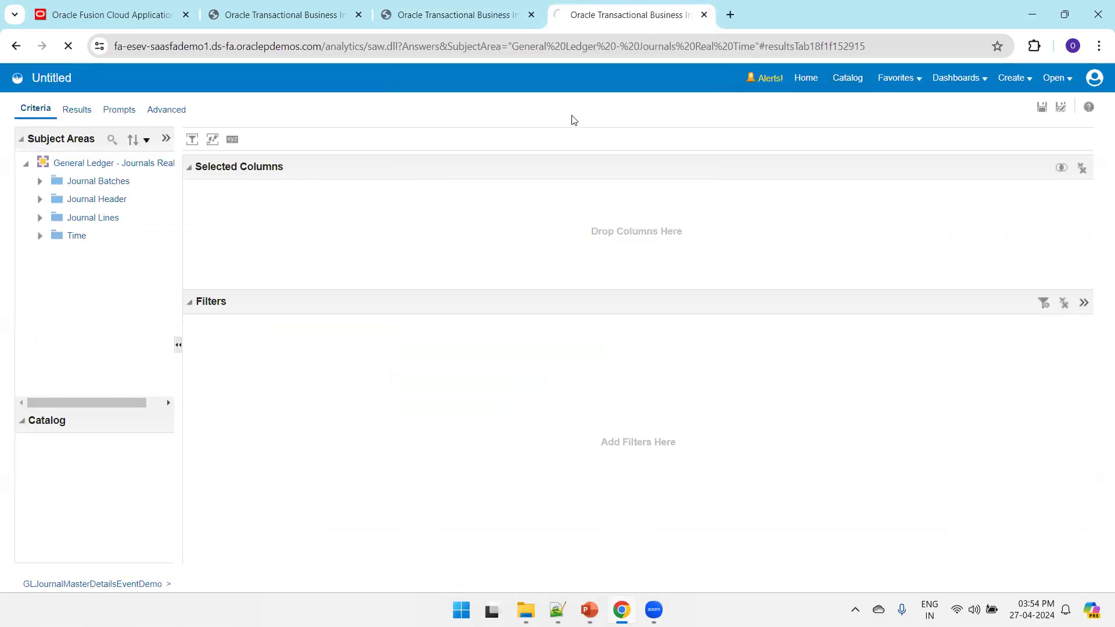
Save the analysis in the original tab, and open GLJournalMasterDetailsEventDemo from My Folders in the duplicated tab's catalog
left_click(447, 16)
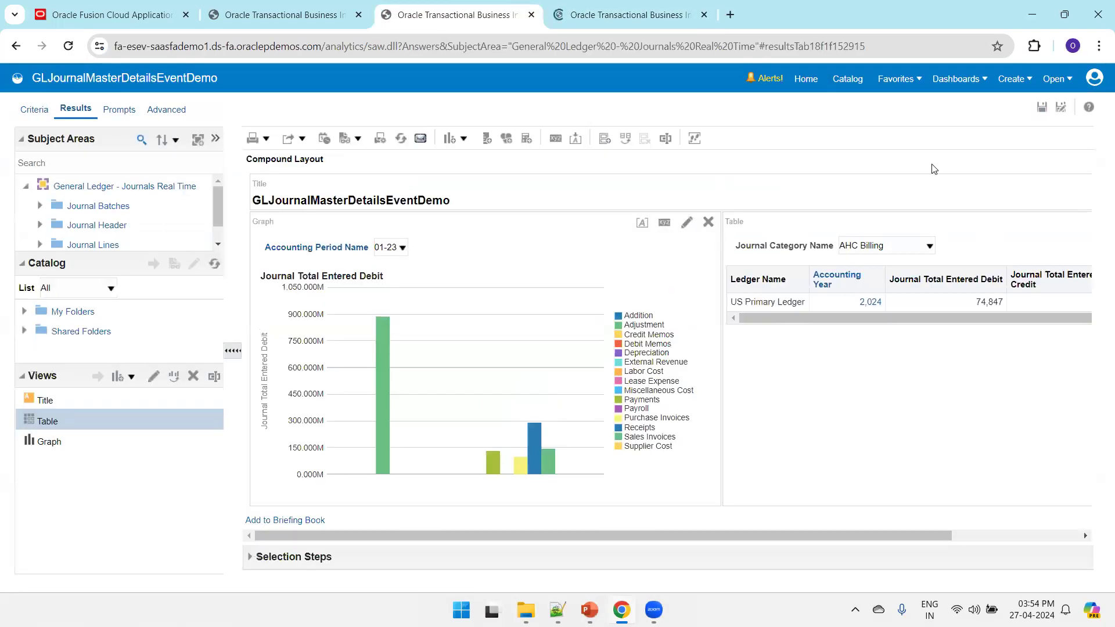
left_click(1043, 109)
left_click(619, 17)
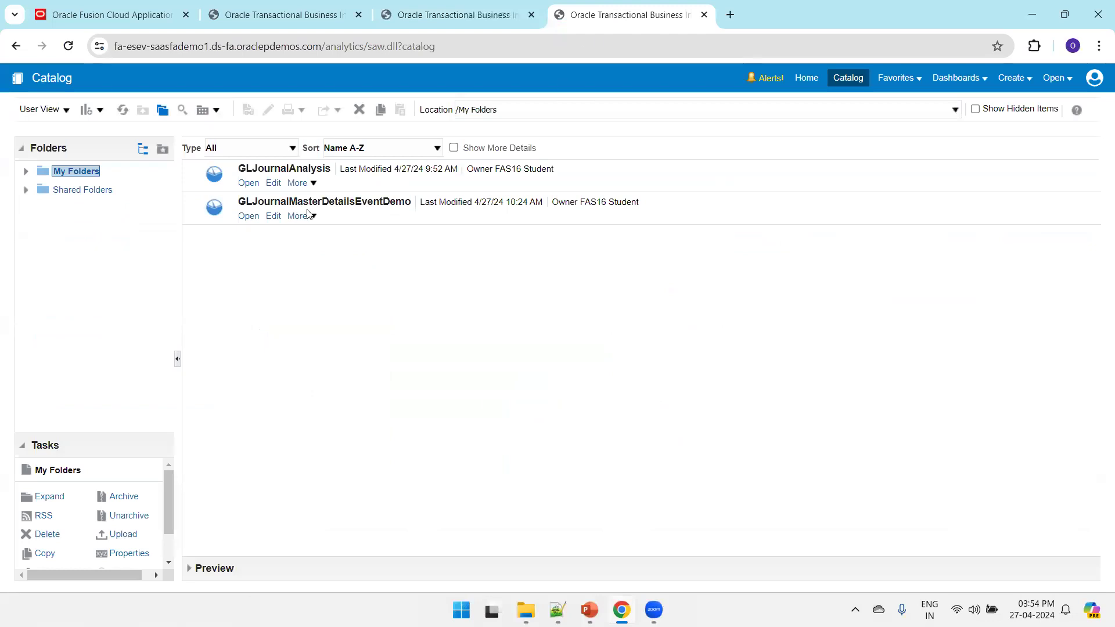
left_click(247, 218)
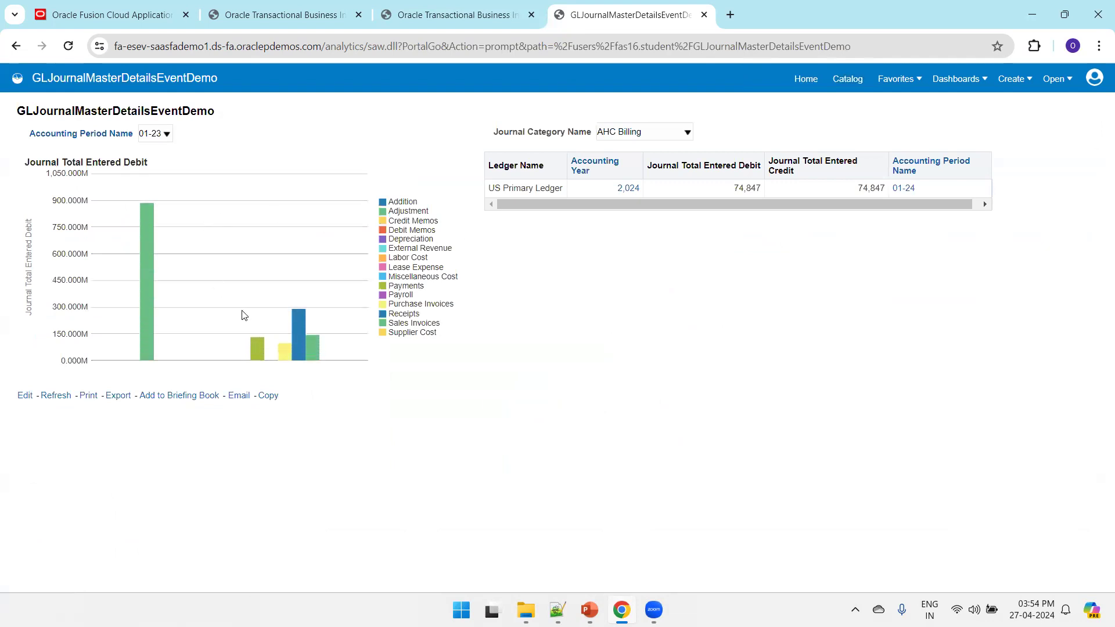
Set the graph's Accounting Period Name to 02-23 and test the master-detail event with the Sales Invoices bar
left_click(153, 134)
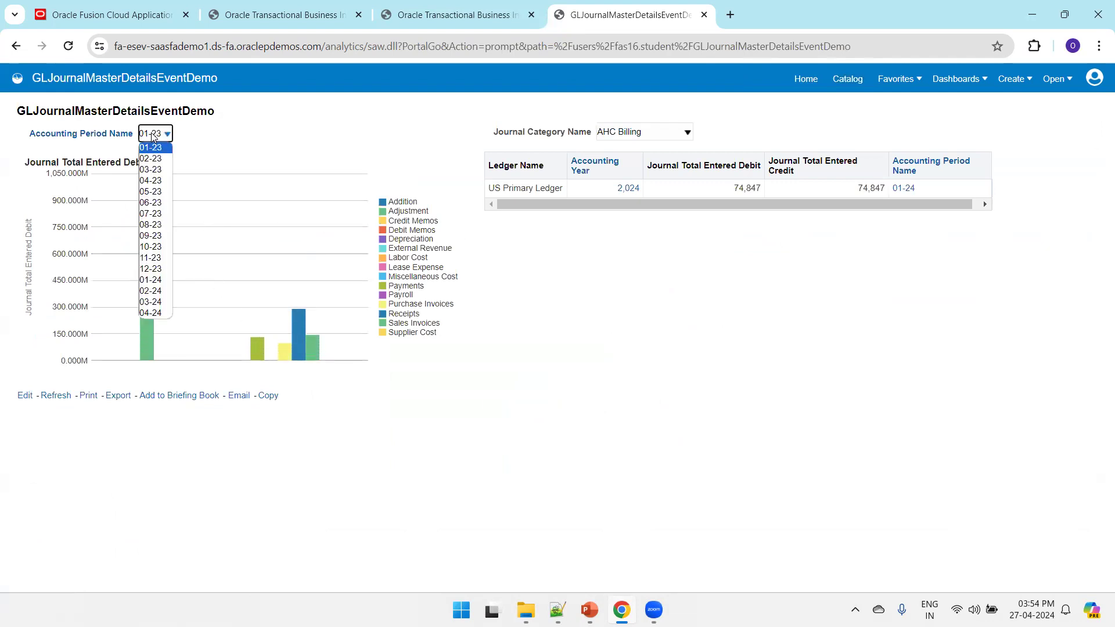
left_click(150, 159)
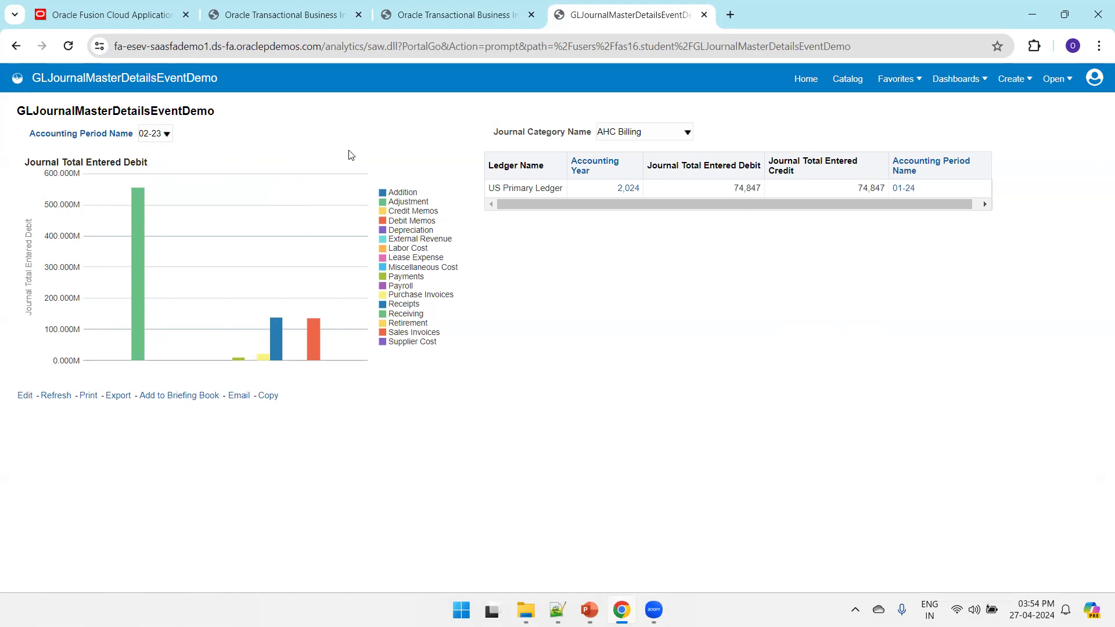
mouse_move(316, 352)
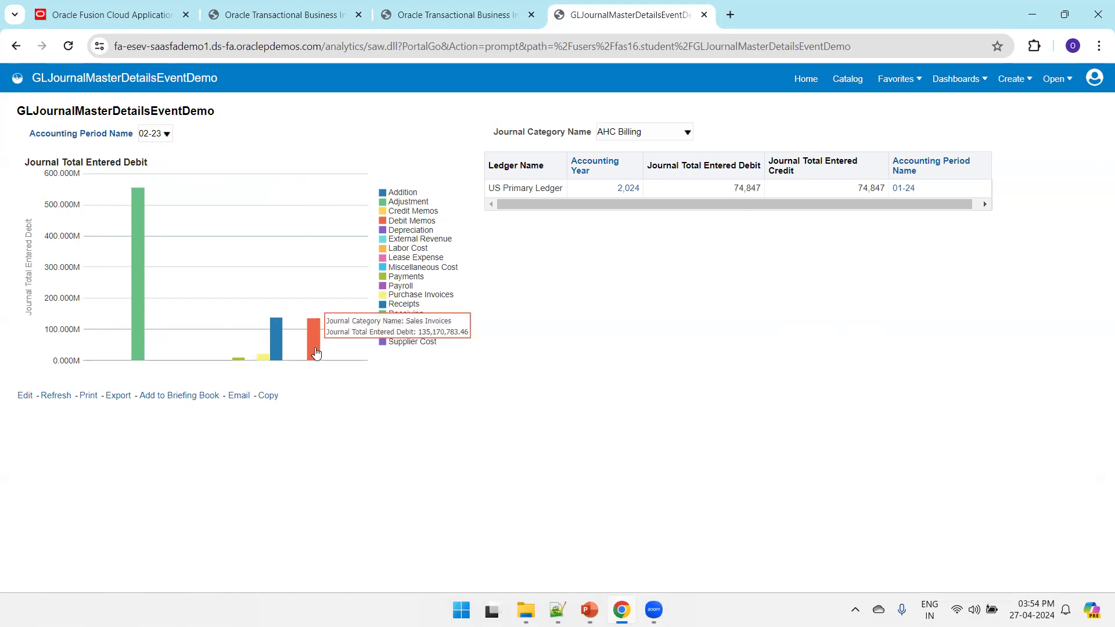
left_click(315, 352)
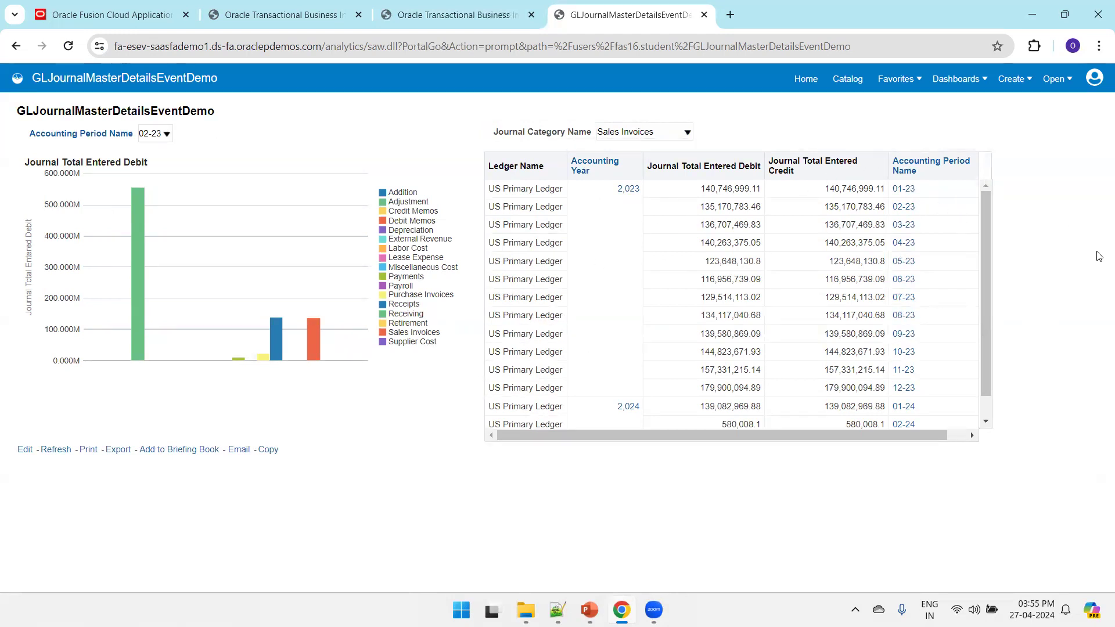
Switch the graph's Accounting Period Name to 08-23 and send the Receipts category from its bar to the table
left_click(165, 134)
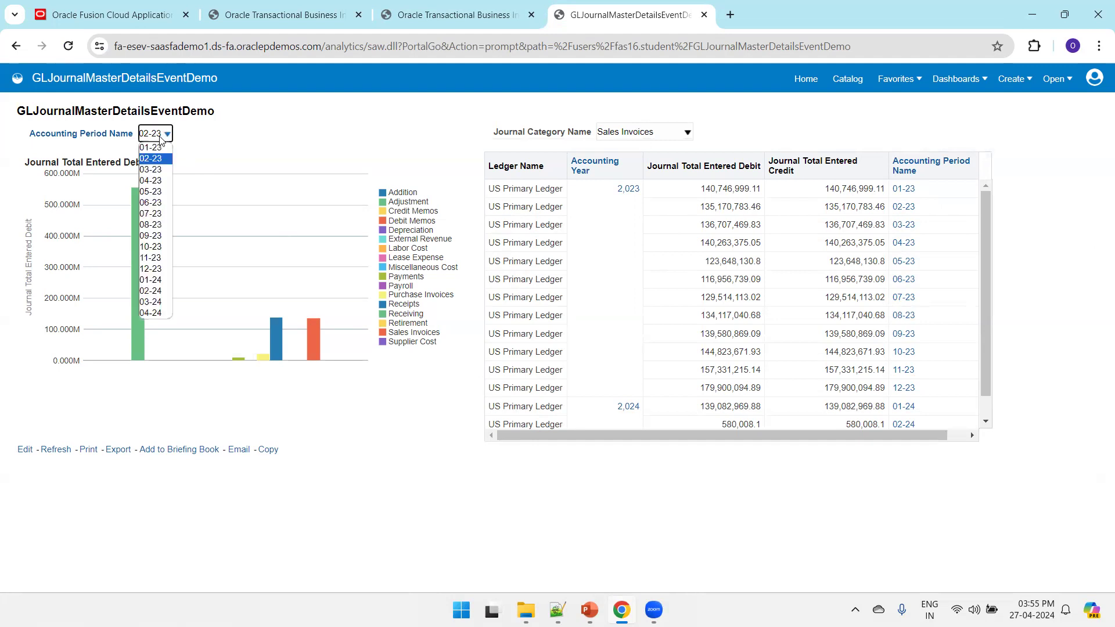
left_click(152, 230)
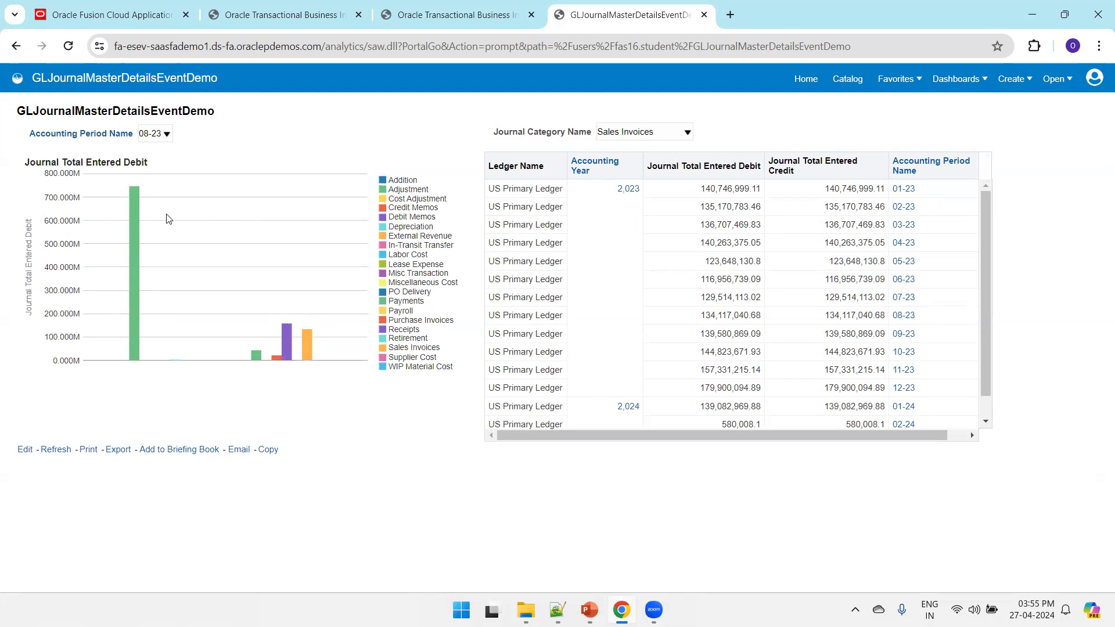
mouse_move(133, 241)
mouse_move(286, 347)
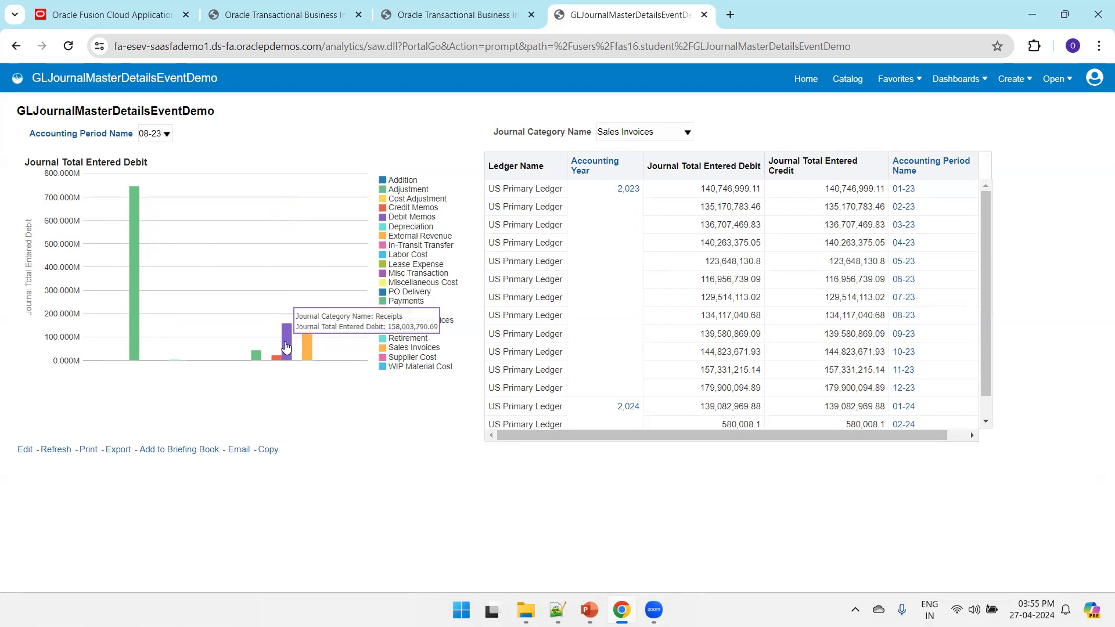
left_click(285, 346)
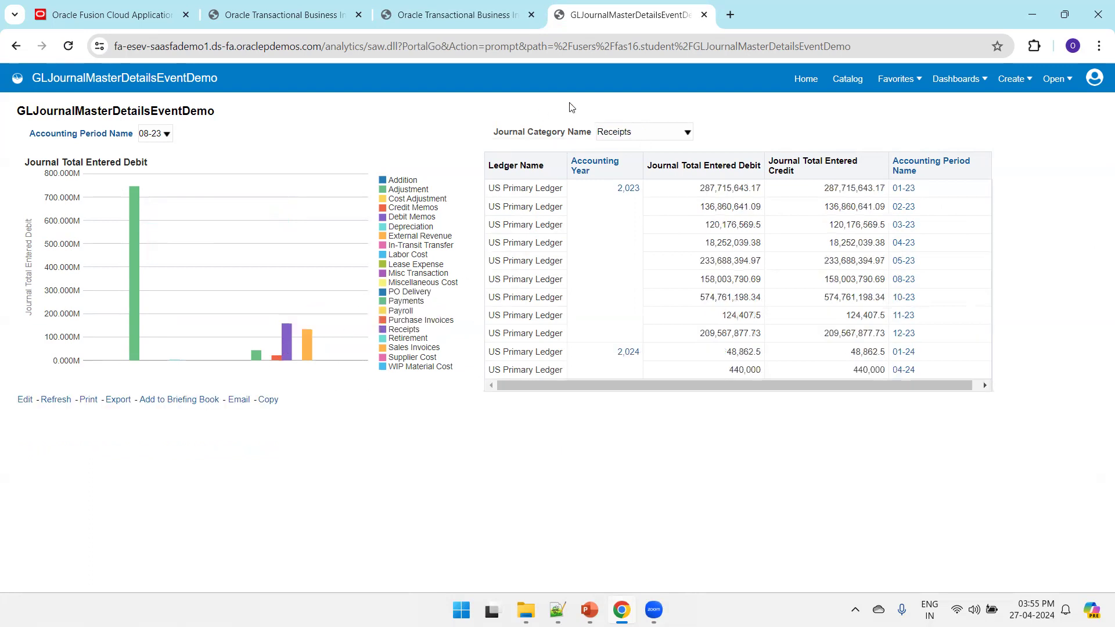